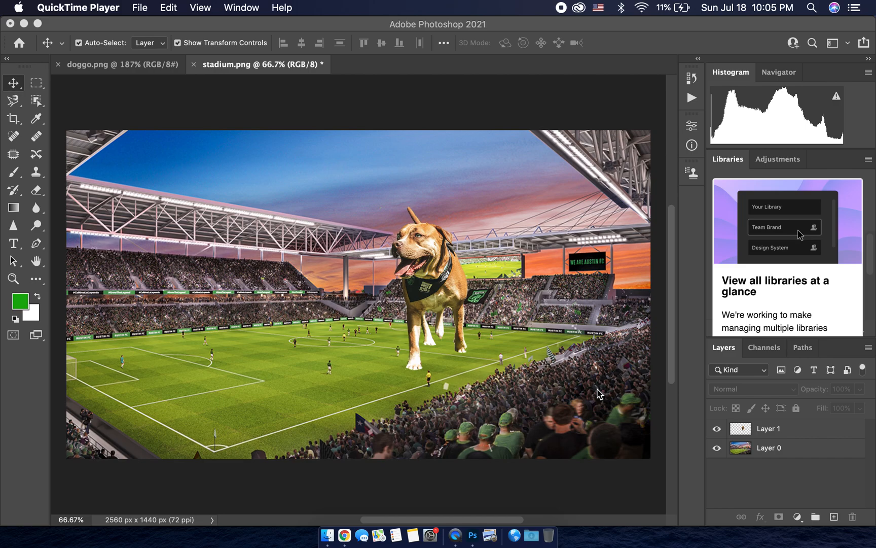
Step: Select the stadium background layer, Layer 0, as the layer to adjust
click(768, 433)
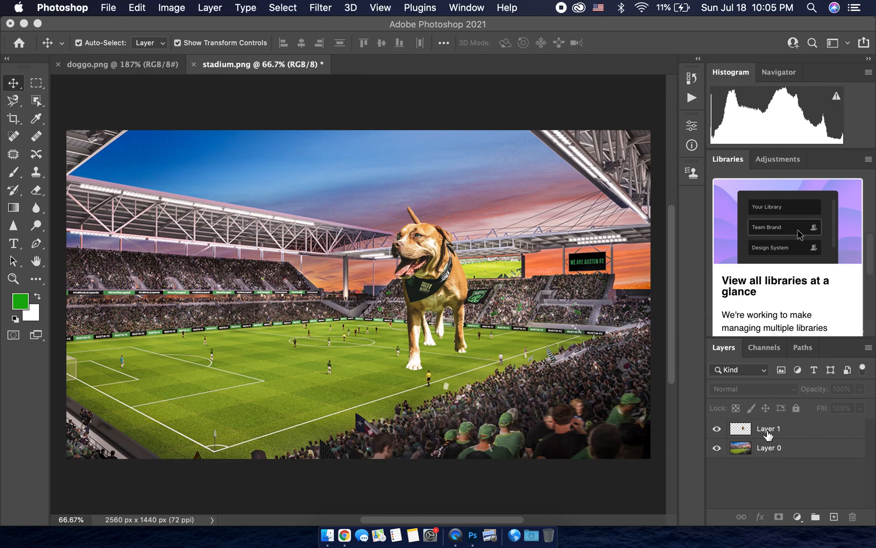
click(780, 459)
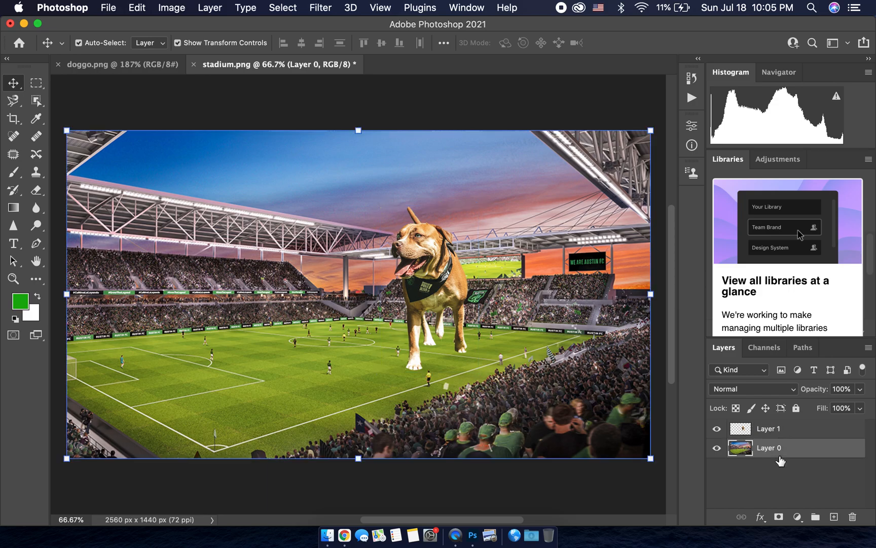
click(742, 481)
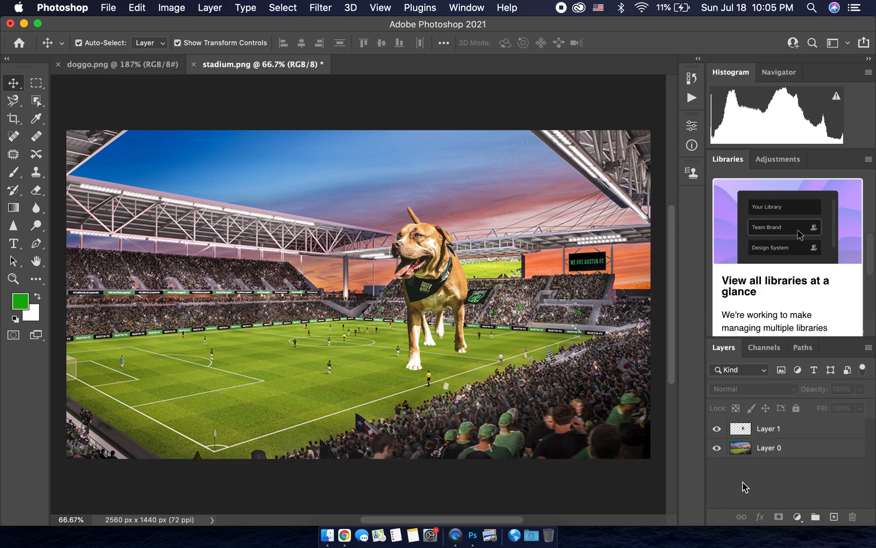
click(800, 453)
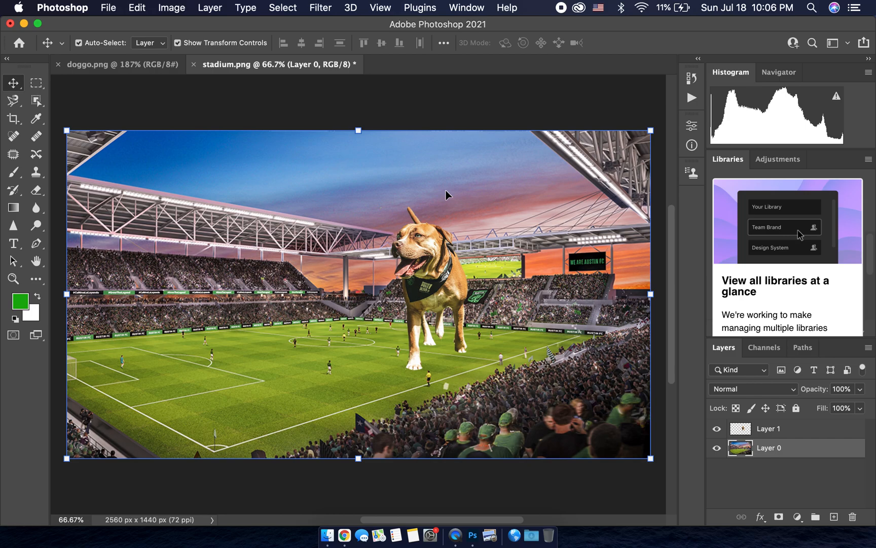
Step: Try a Brightness/Contrast adjustment on the stadium layer with brightness -5 and contrast 8, and cancel it
click(170, 8)
mouse_move(197, 47)
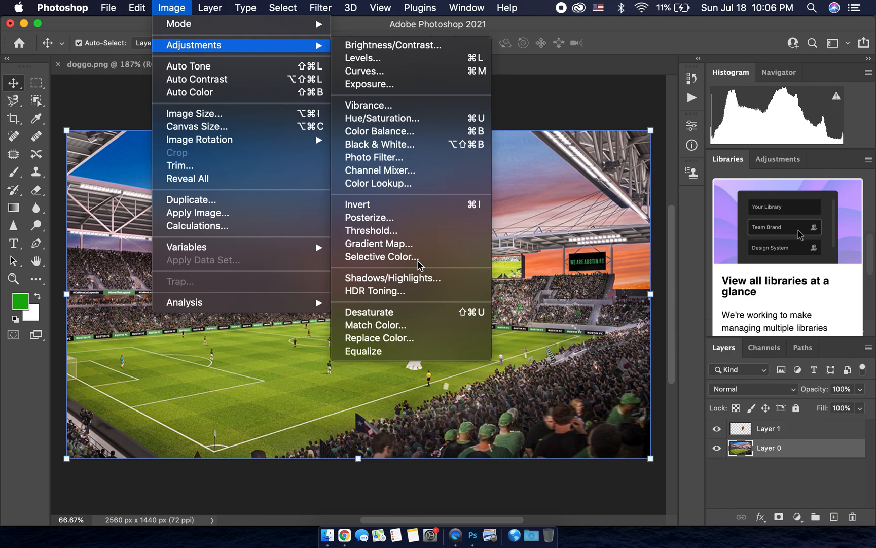
click(427, 50)
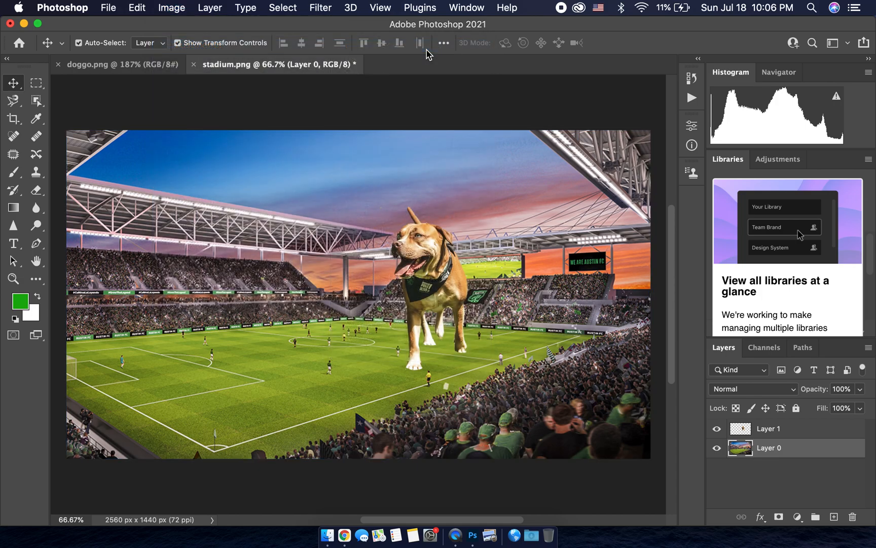
drag(450, 139, 642, 22)
mouse_move(598, 58)
mouse_down()
mouse_move(626, 59)
mouse_move(599, 56)
mouse_up()
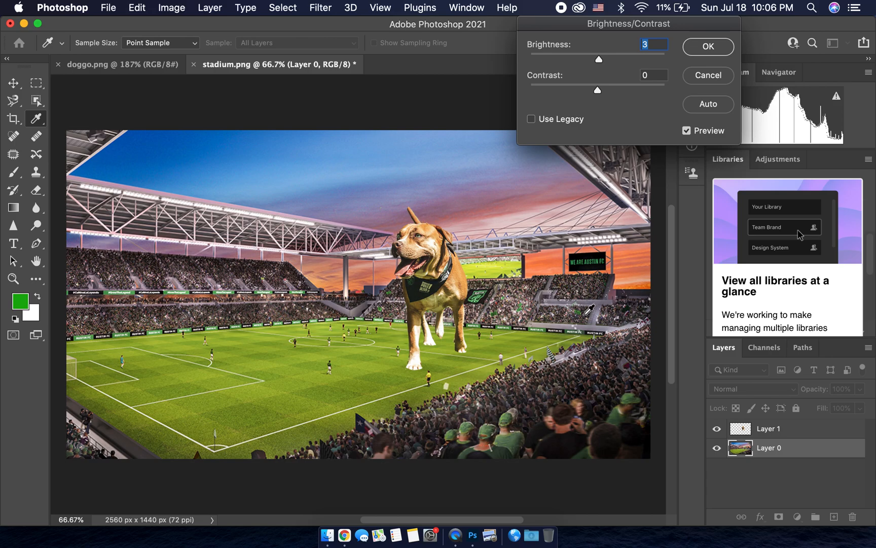
mouse_move(601, 57)
mouse_down()
mouse_move(664, 60)
mouse_move(549, 62)
mouse_move(596, 58)
mouse_up()
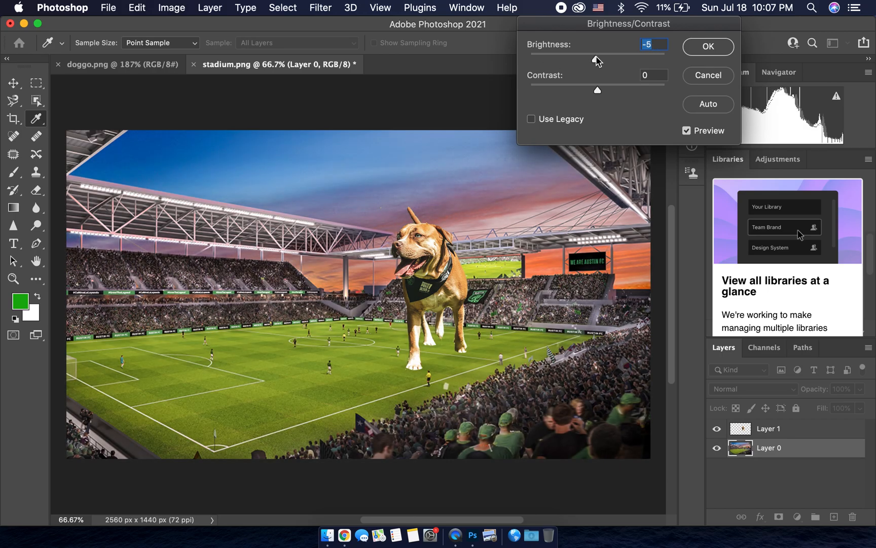
mouse_move(598, 91)
mouse_down()
mouse_move(630, 92)
mouse_move(559, 95)
mouse_move(603, 92)
mouse_up()
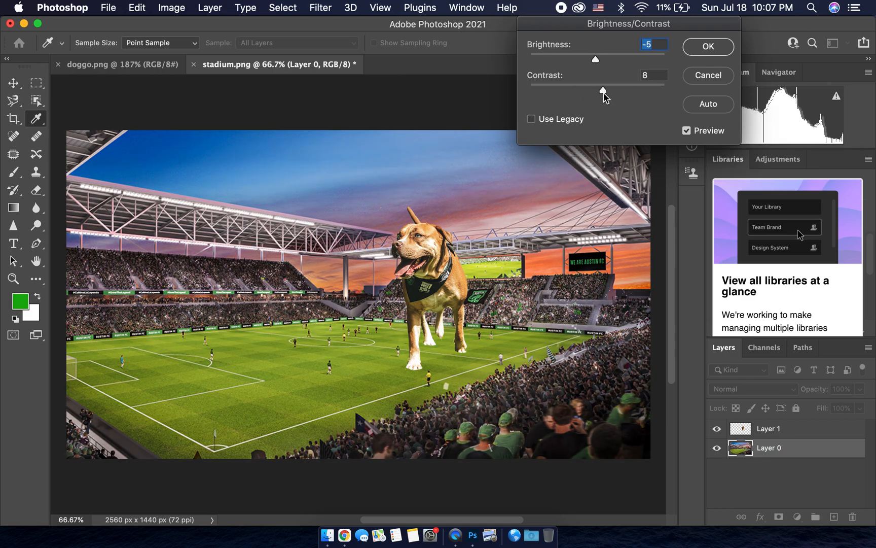
click(695, 81)
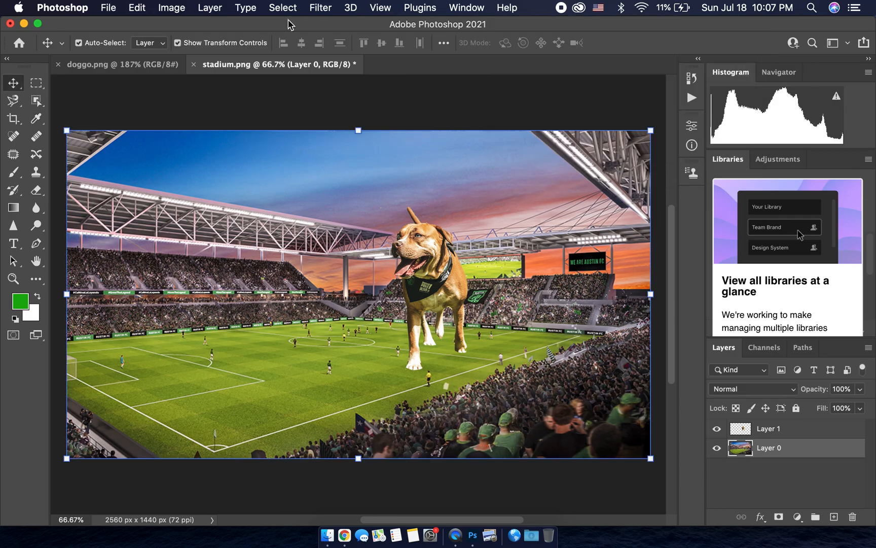
Step: Try a Levels adjustment on the stadium's RGB channel with input levels 4, 0.95 and 252, and cancel it
click(173, 8)
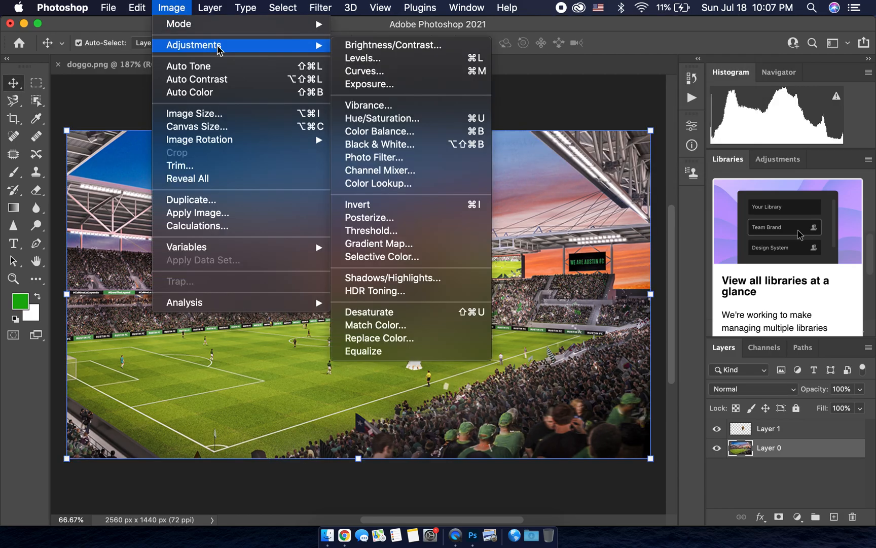
click(420, 60)
drag(572, 63, 588, 31)
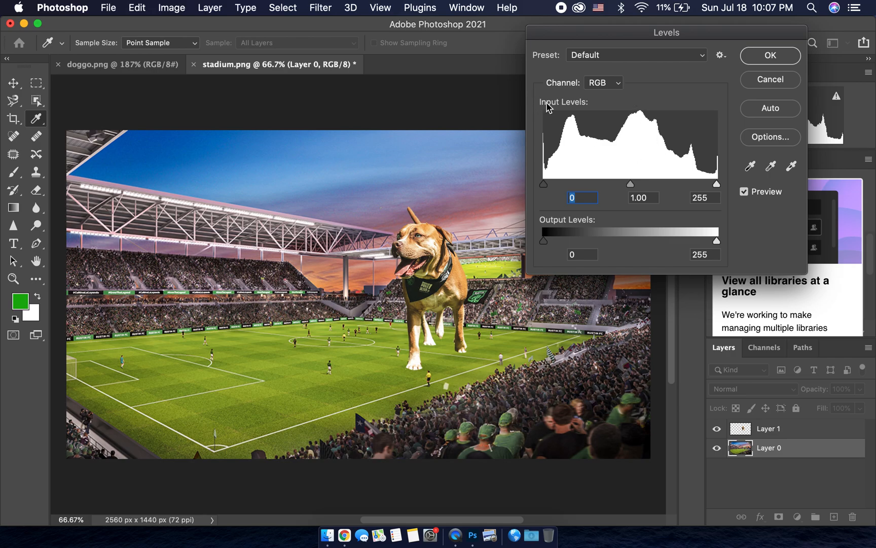
click(619, 93)
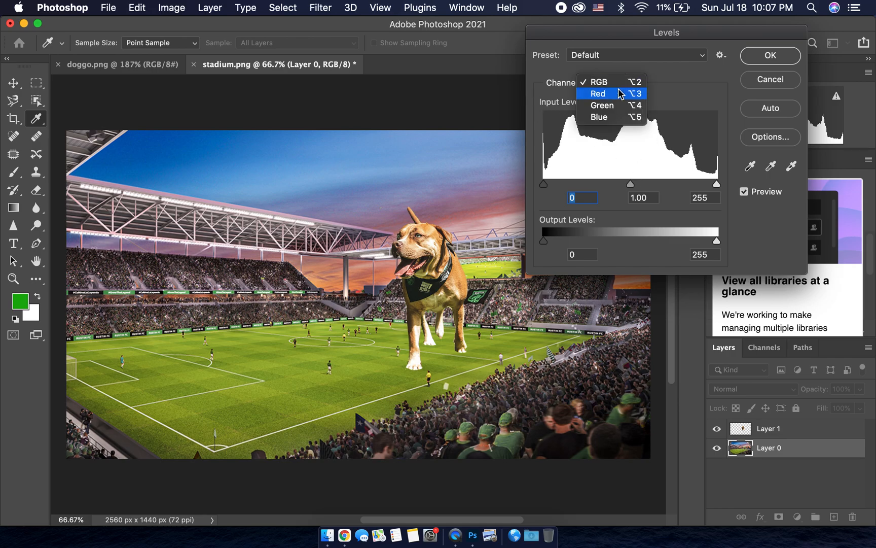
click(620, 80)
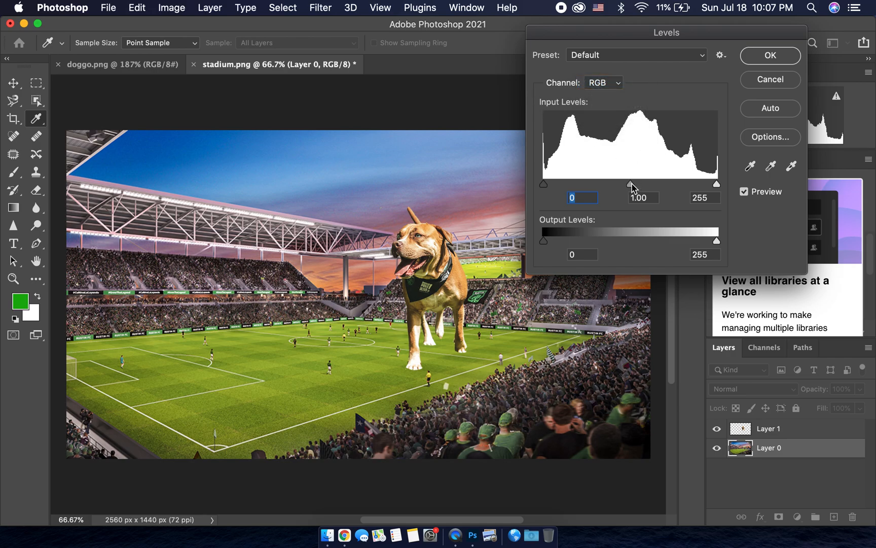
mouse_move(632, 187)
mouse_down()
mouse_move(678, 185)
mouse_move(582, 183)
mouse_move(634, 178)
mouse_up()
mouse_move(717, 185)
mouse_down()
mouse_move(642, 186)
mouse_move(715, 186)
mouse_up()
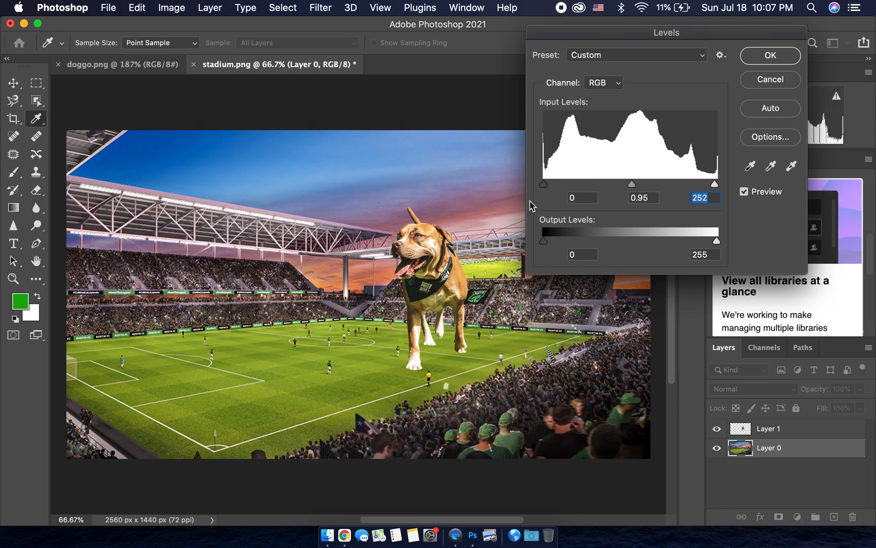
drag(543, 183, 609, 186)
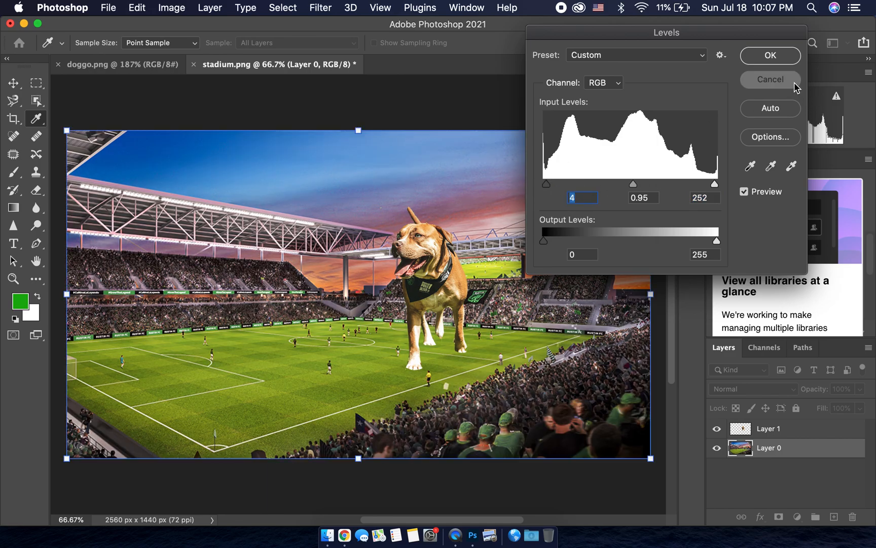
click(794, 82)
Step: Start a Curves adjustment on the stadium layer and add highlight, midtone and shadow points along the RGB curve
click(171, 7)
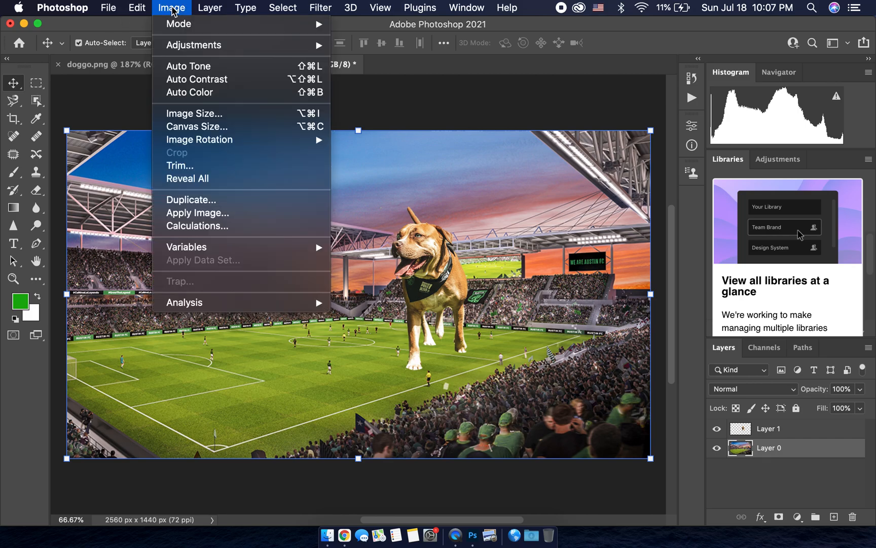
mouse_move(186, 45)
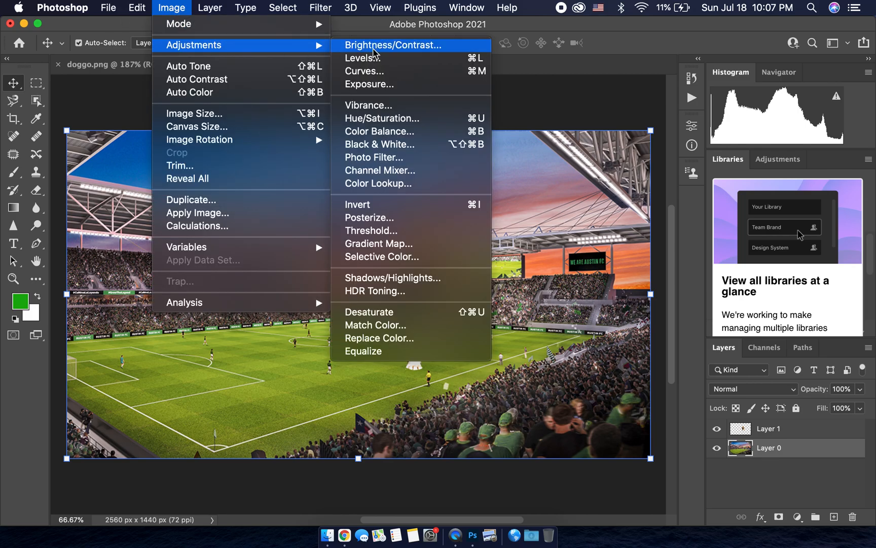
click(391, 72)
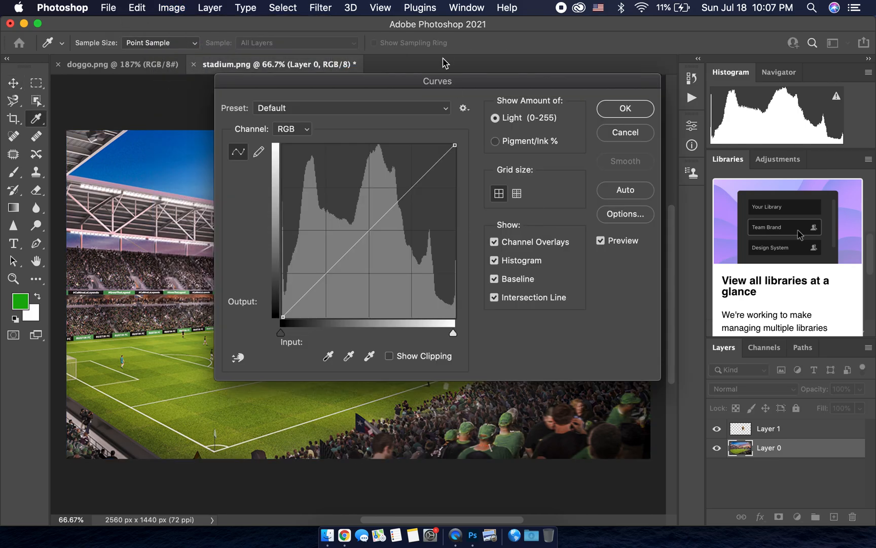
drag(416, 77, 652, 18)
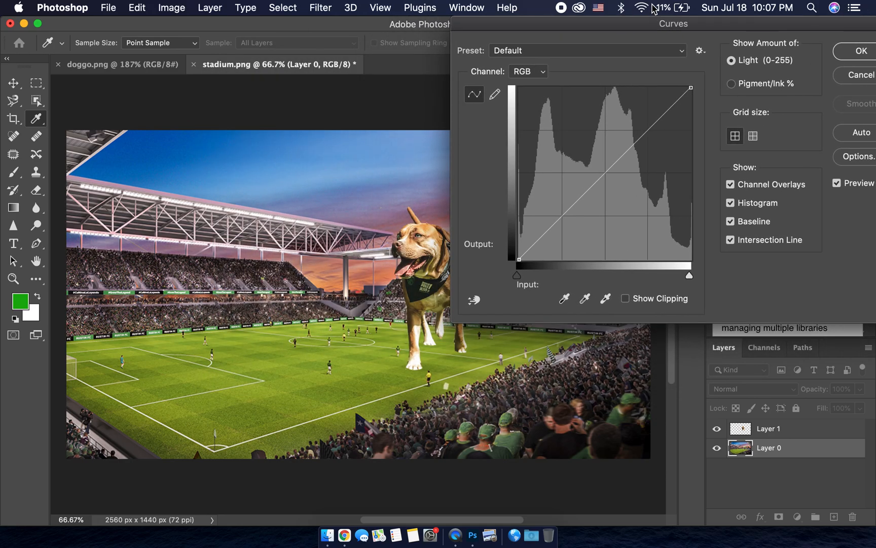
click(656, 125)
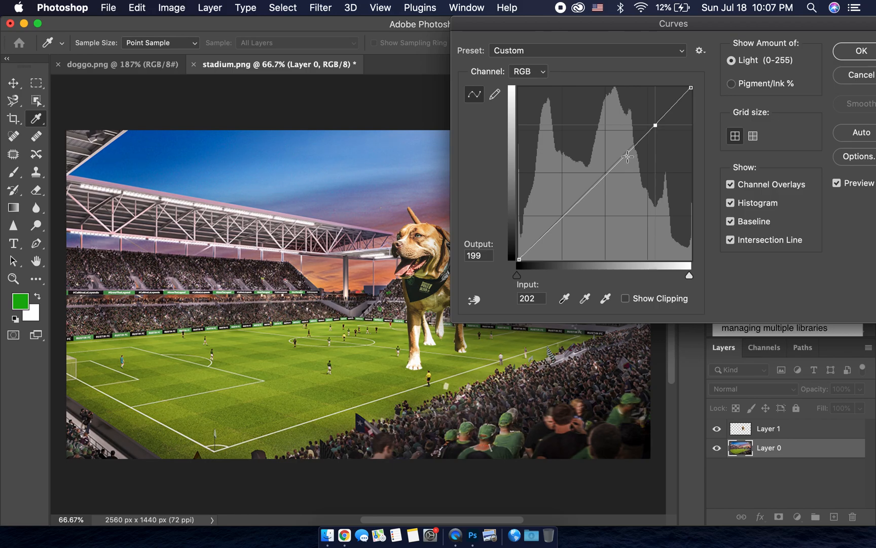
click(609, 173)
click(570, 212)
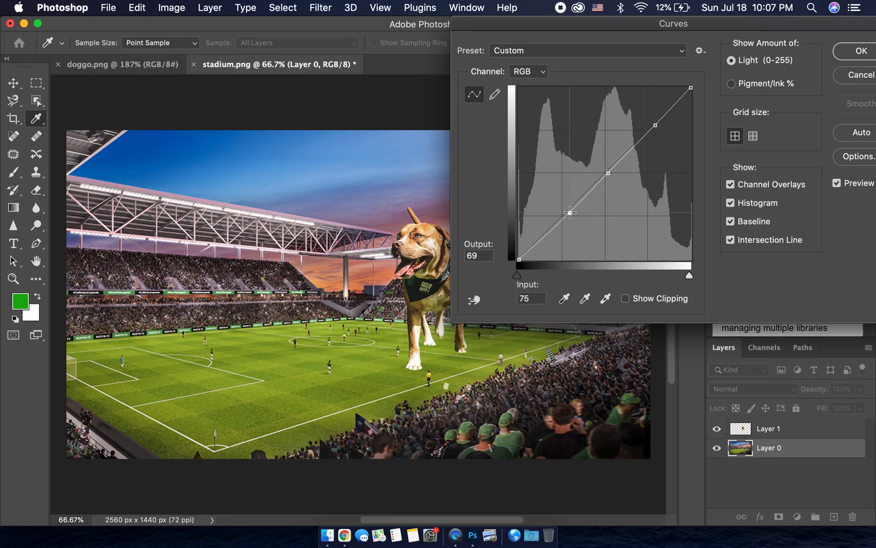
Step: Set the curve's midtone point to input 132, output 132 and its highlight point to input 203, output 199
click(610, 173)
mouse_move(602, 168)
mouse_down()
mouse_move(623, 133)
mouse_move(634, 203)
mouse_move(608, 171)
mouse_up()
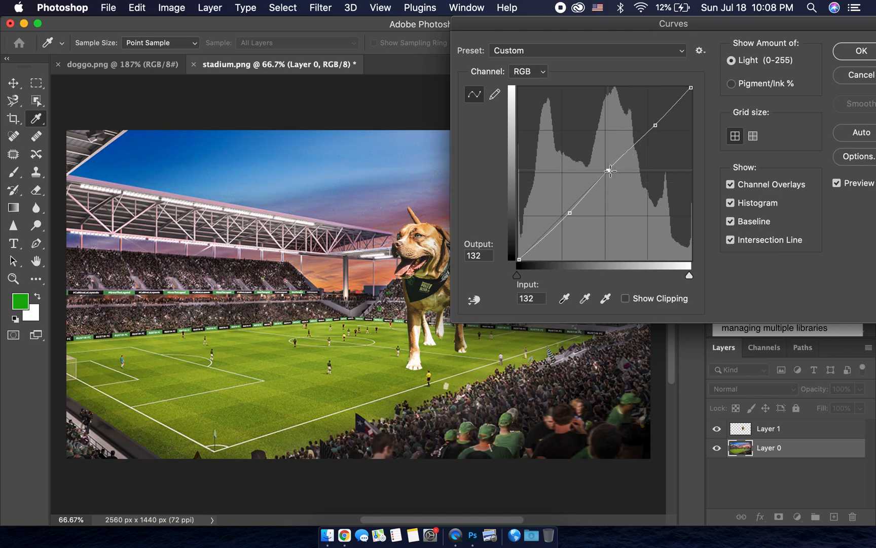
drag(654, 125, 641, 99)
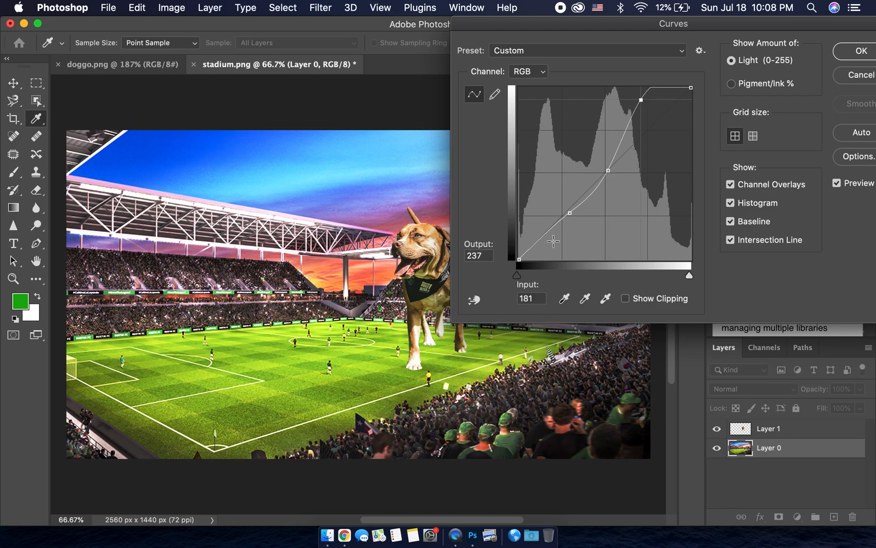
drag(642, 99, 657, 126)
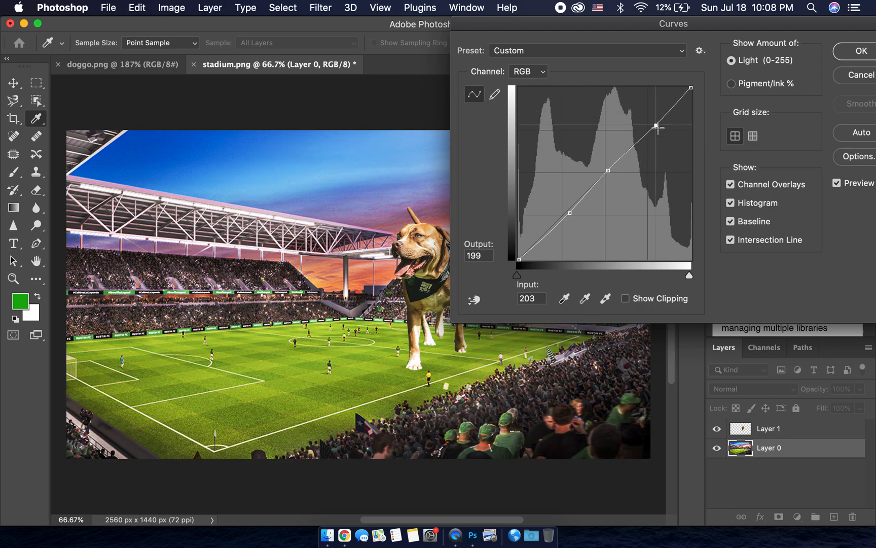
Step: Try an extreme curve with points at input 106, output 25 and input 191, output 65, and cancel the Curves adjustment
drag(570, 213, 591, 244)
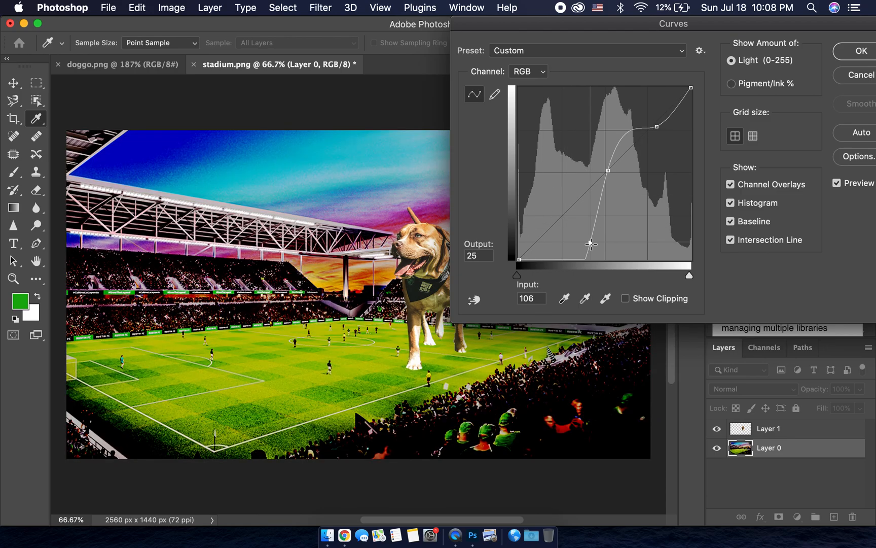
drag(609, 171, 649, 215)
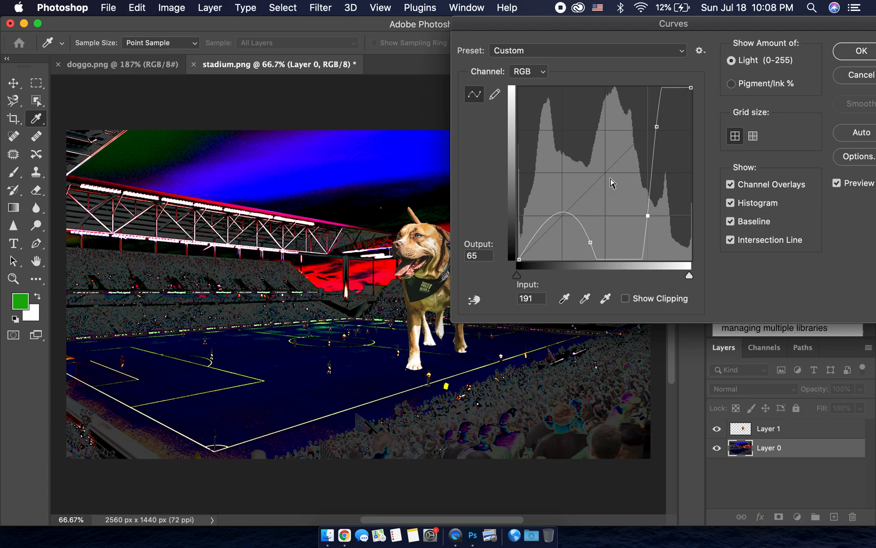
drag(761, 27, 671, 28)
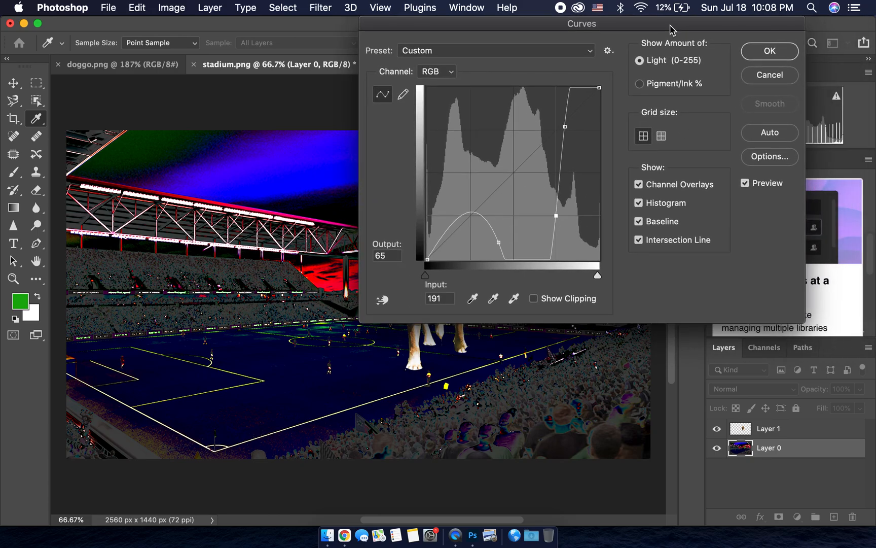
click(771, 75)
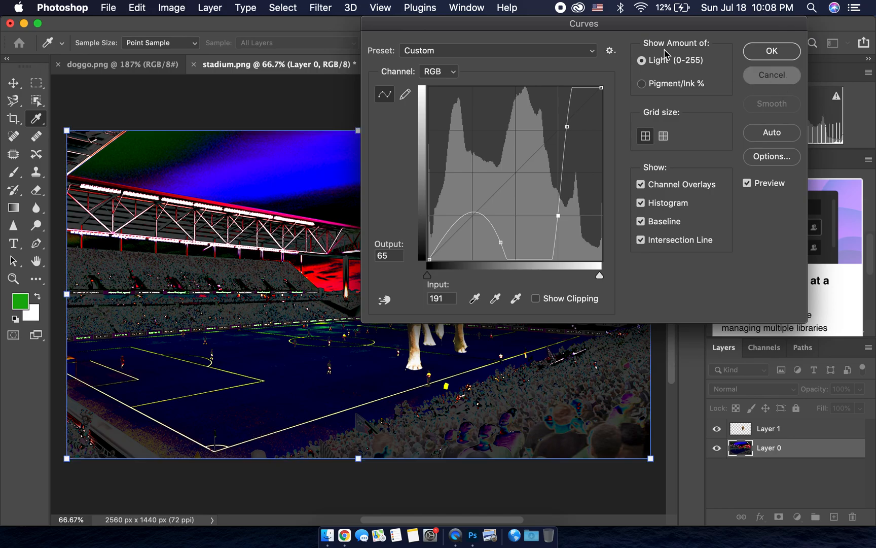
Step: Start a Black & White adjustment on the stadium layer, try Greens at -185% and 300%, and set Greens to 59%
click(171, 8)
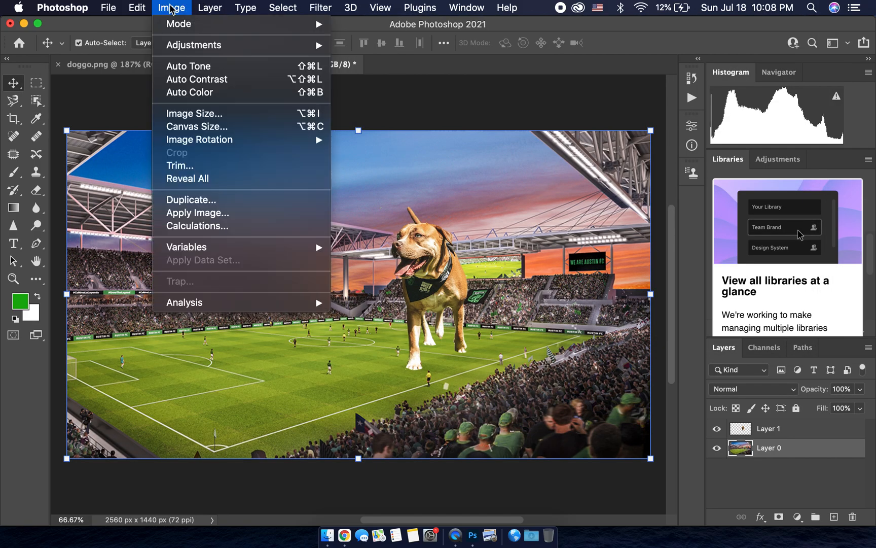
mouse_move(198, 47)
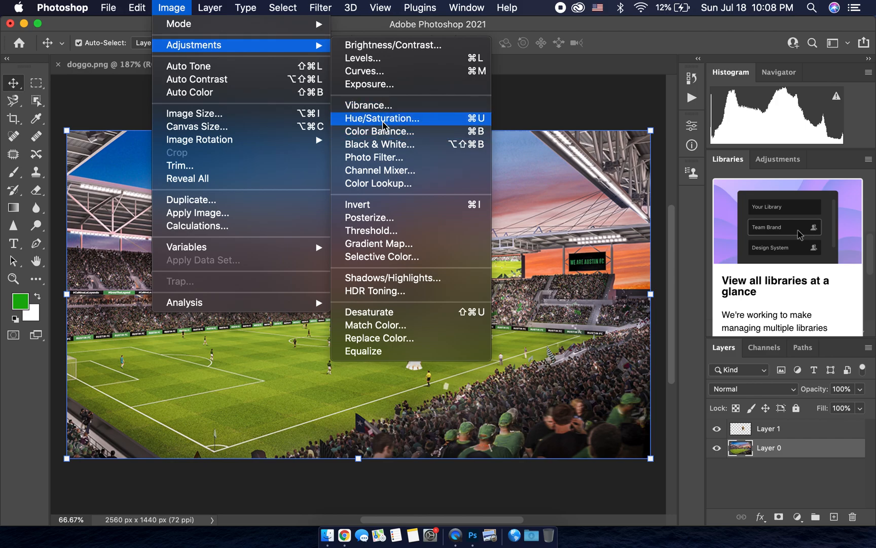
click(394, 147)
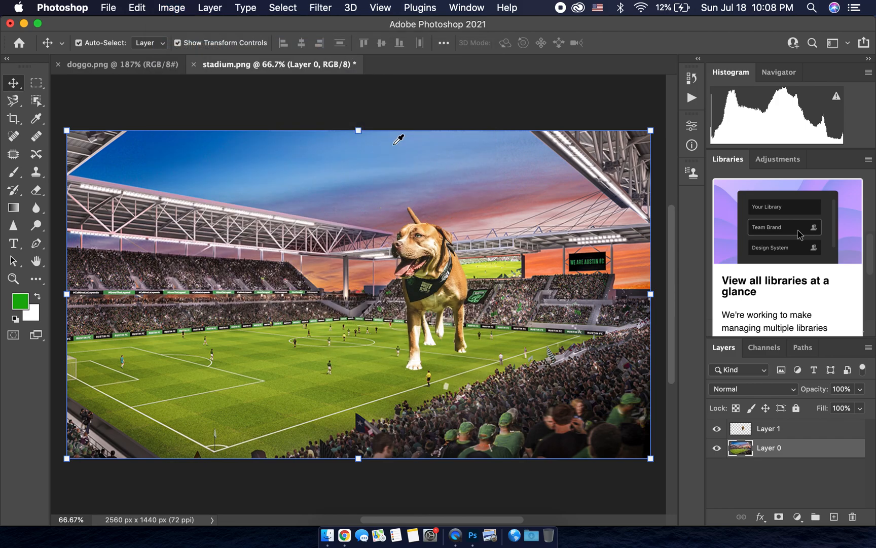
drag(409, 76, 726, 8)
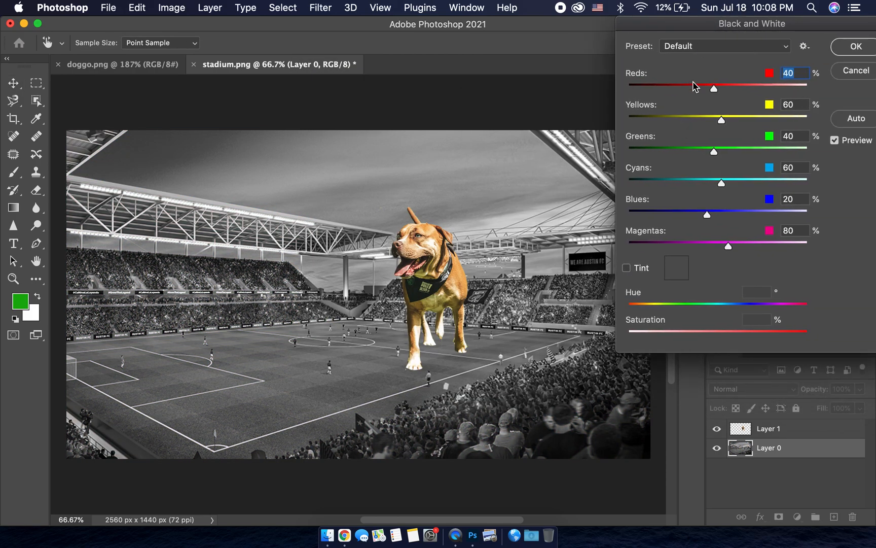
click(633, 152)
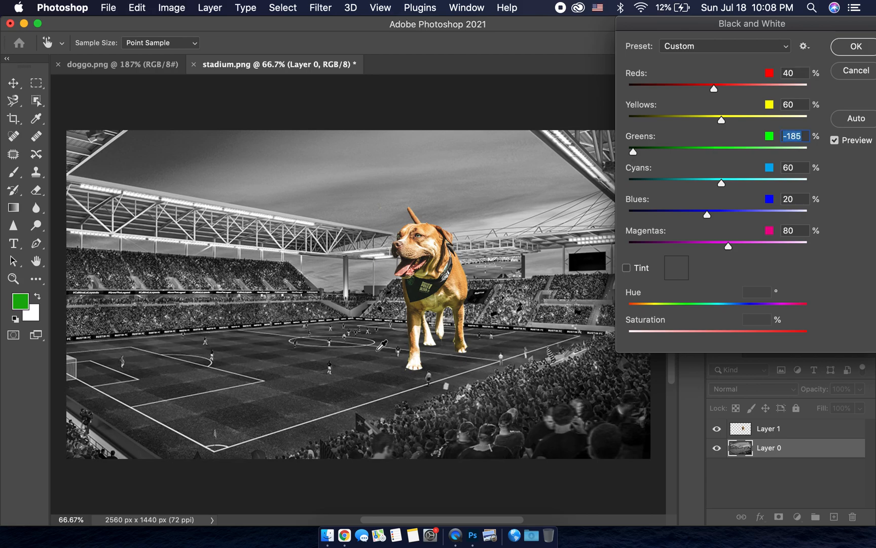
drag(633, 152, 826, 158)
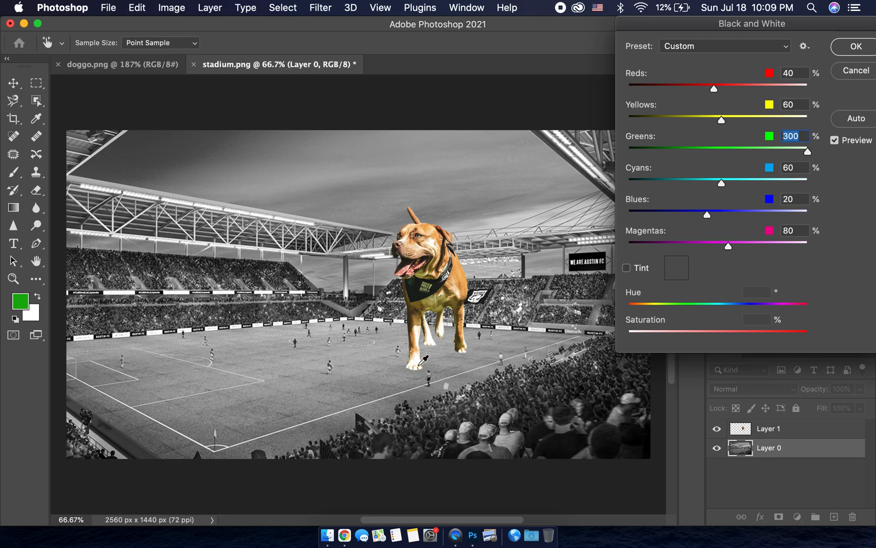
drag(808, 149, 722, 151)
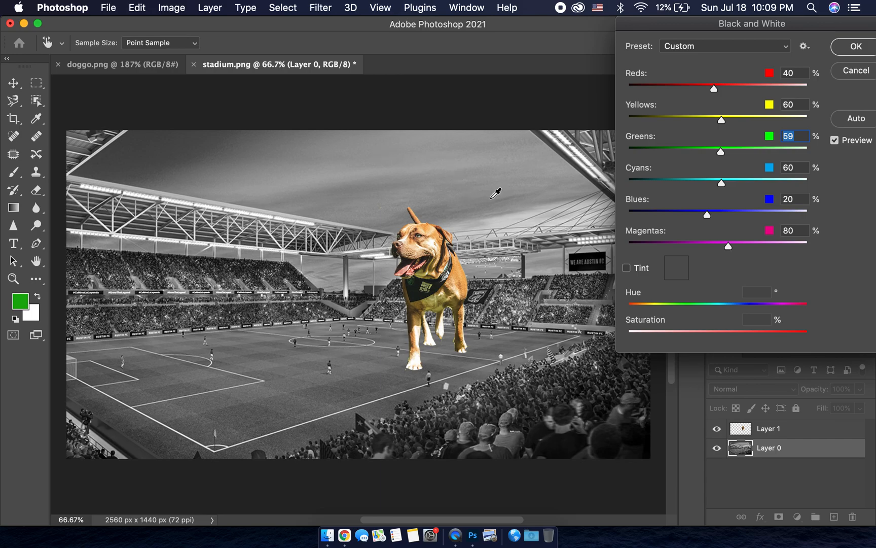
Step: Try Reds at -173%, Blues at -164% and Magentas at -152%, and cancel the Black & White adjustment
drag(716, 94, 764, 94)
drag(763, 90, 665, 89)
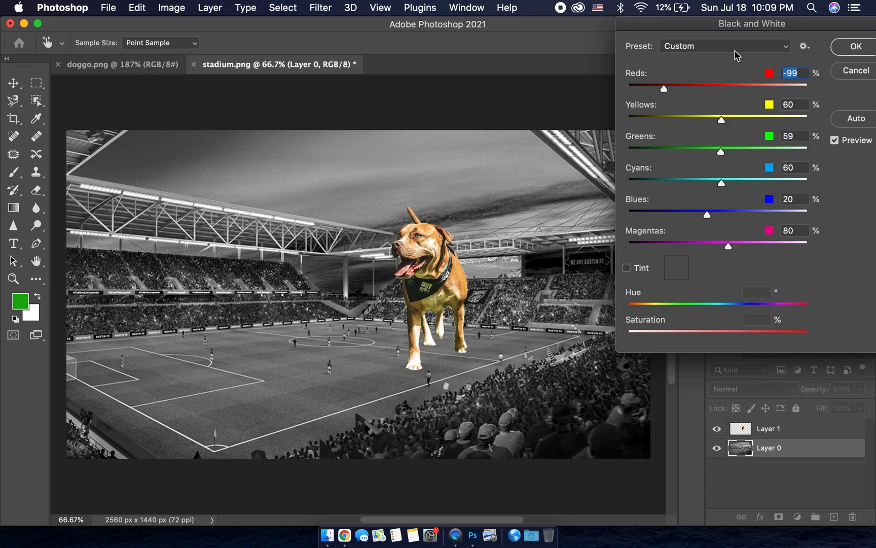
drag(667, 88, 638, 90)
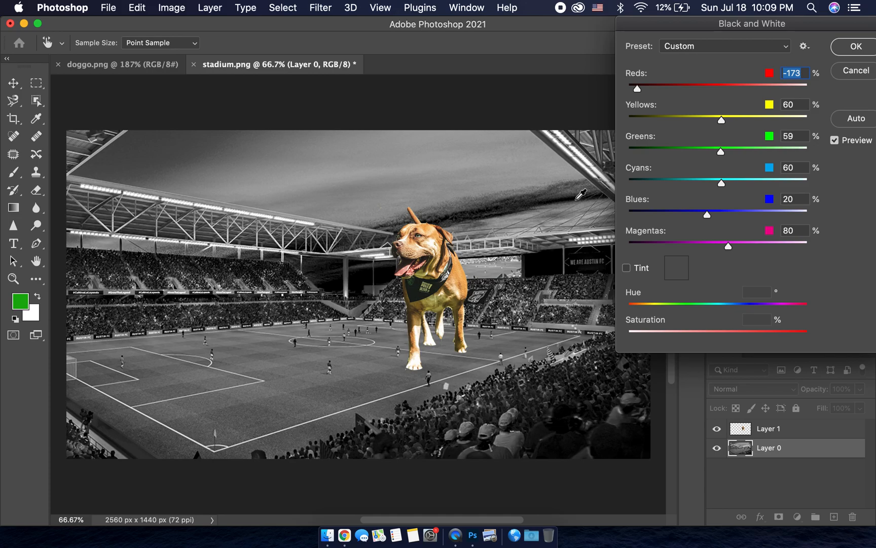
drag(706, 217, 640, 214)
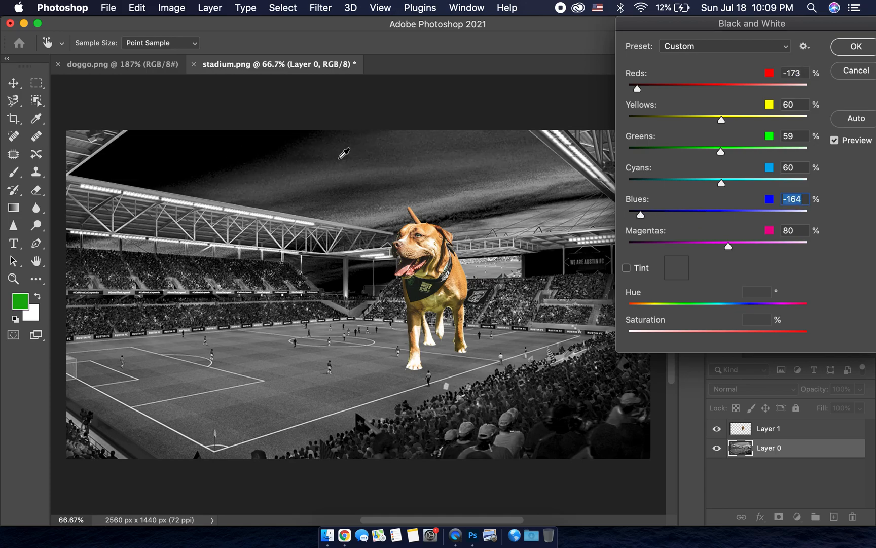
drag(729, 247, 645, 249)
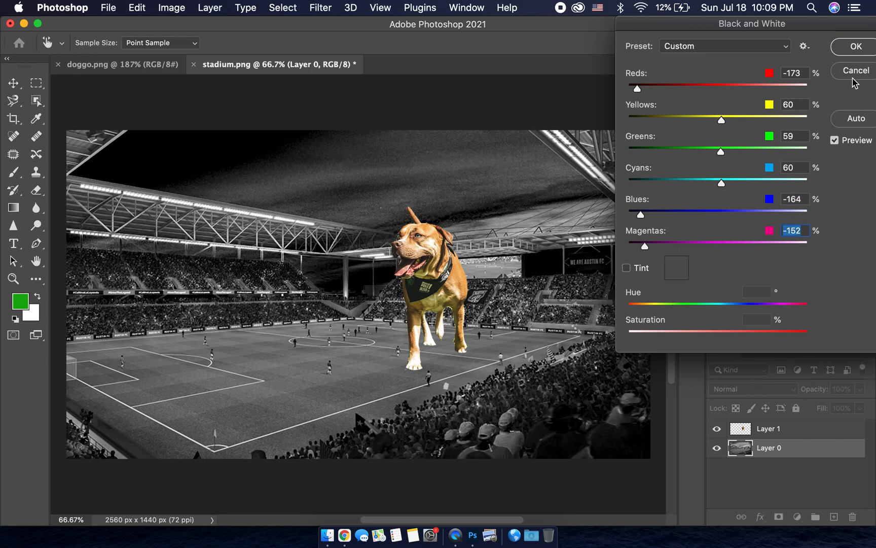
click(868, 69)
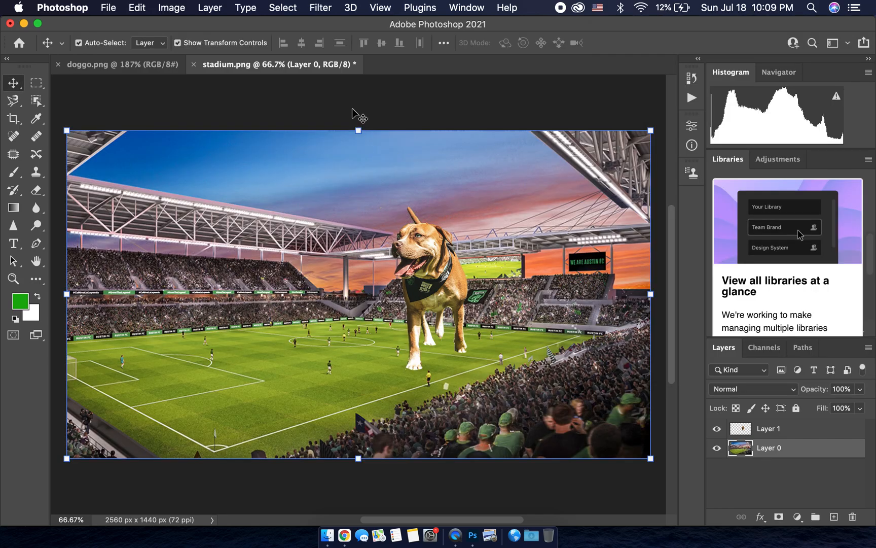
Step: Try inverting the stadium layer's colours, and undo the inversion
click(183, 8)
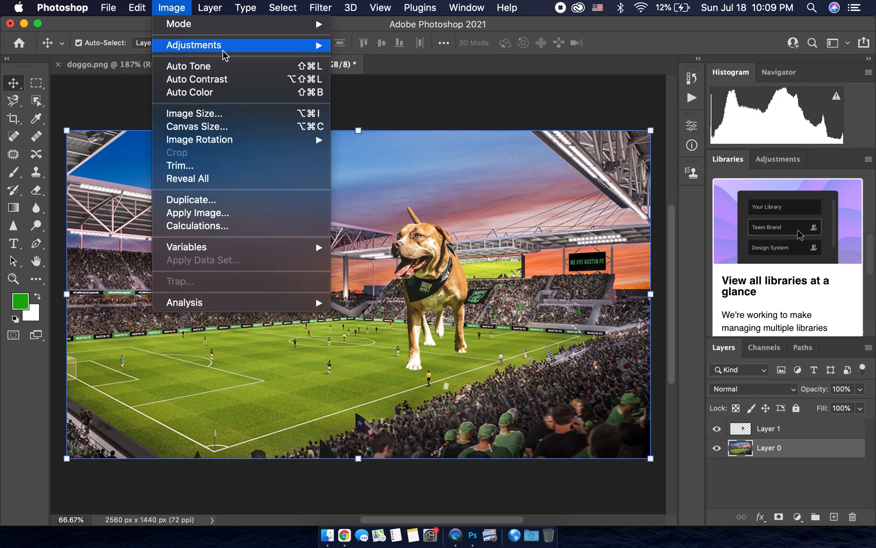
mouse_move(224, 54)
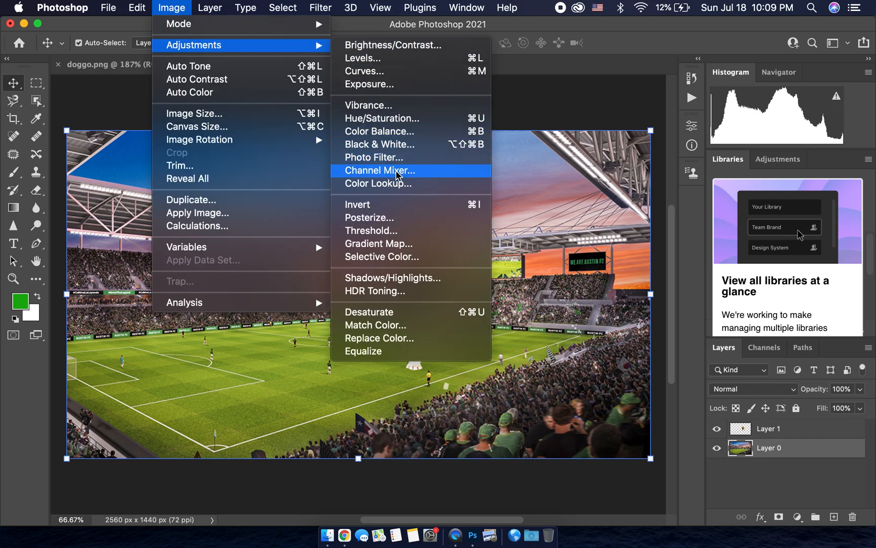
click(423, 205)
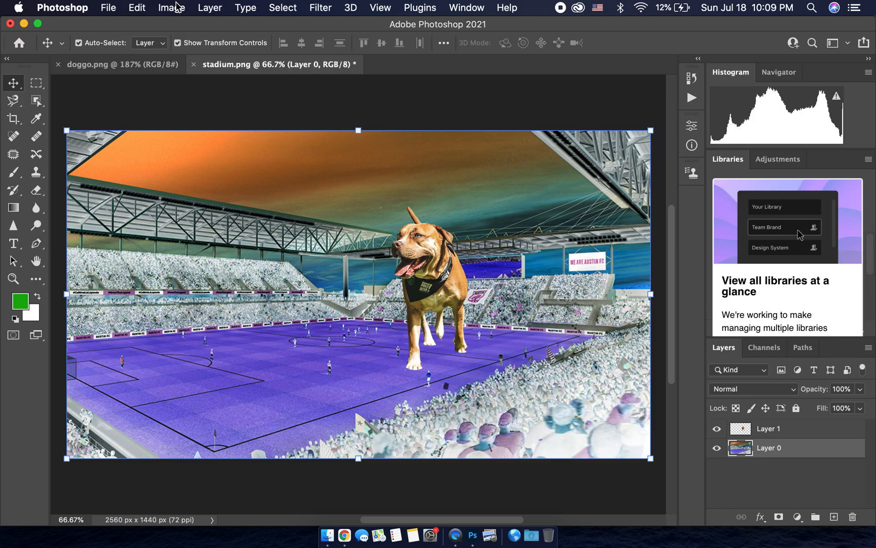
key(super+z)
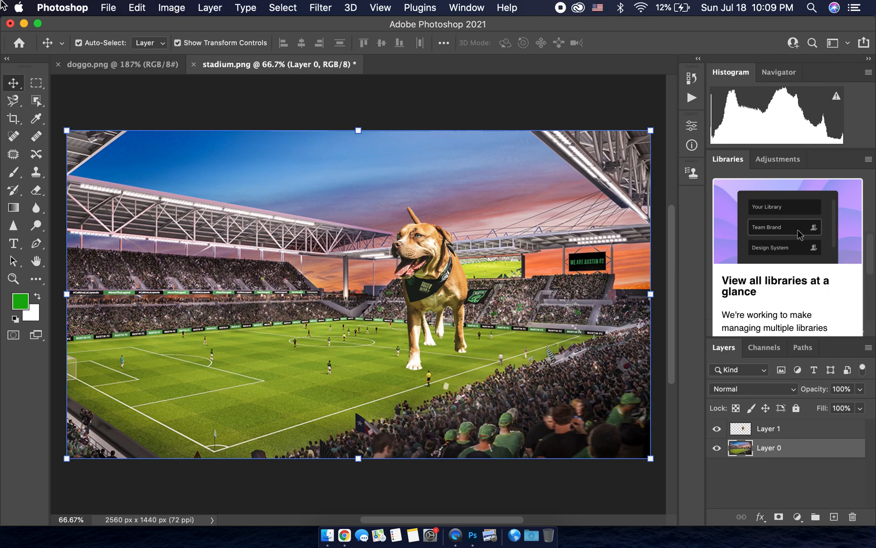
Step: Try posterizing the stadium layer with 4 levels, and undo the applied effect
click(170, 7)
mouse_move(204, 49)
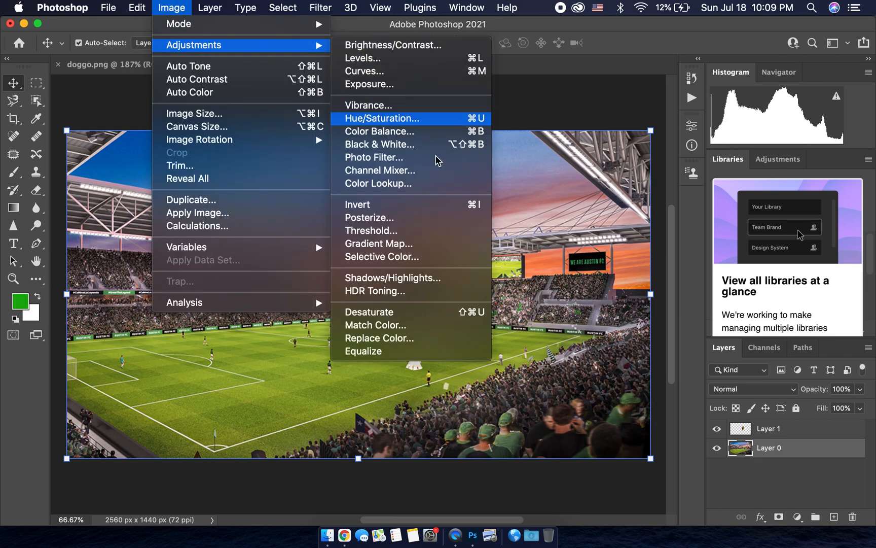
click(444, 220)
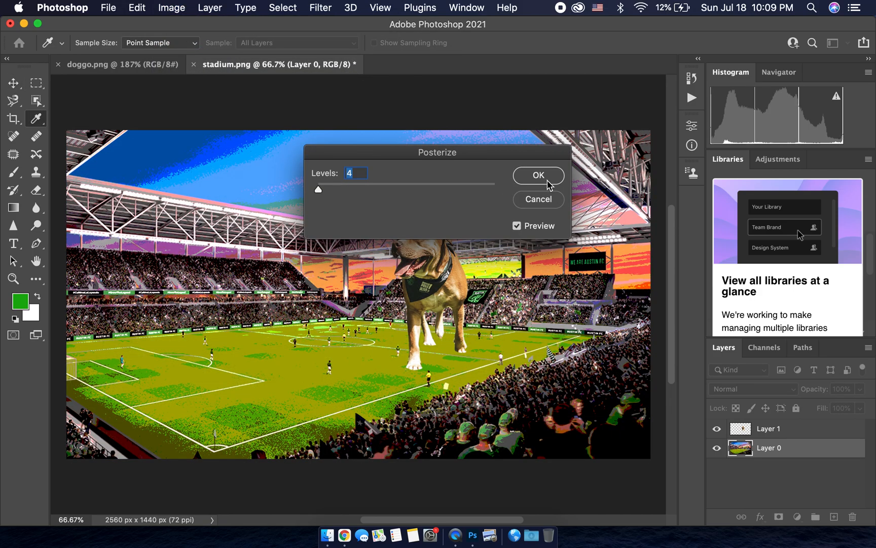
click(547, 178)
key(v)
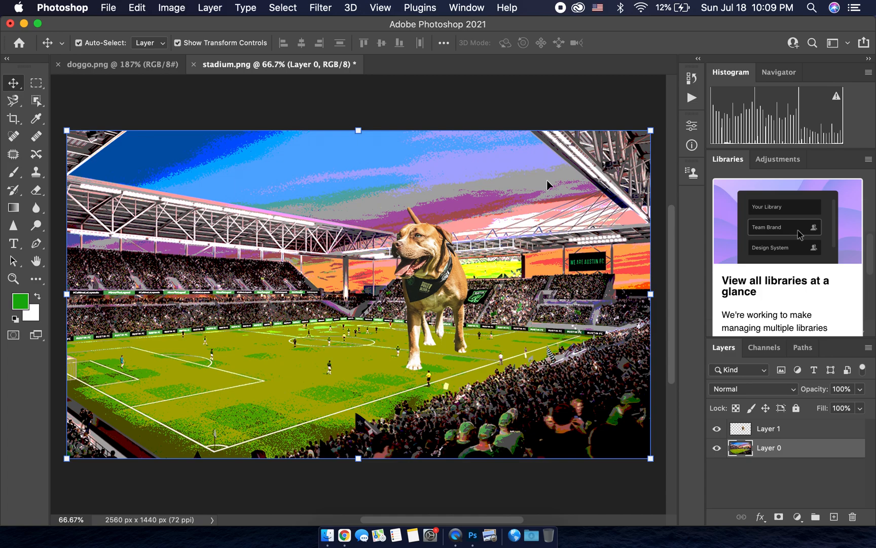
key(super+z)
Step: Try a Posterize adjustment with 7 levels on the stadium layer, and cancel it
click(199, 7)
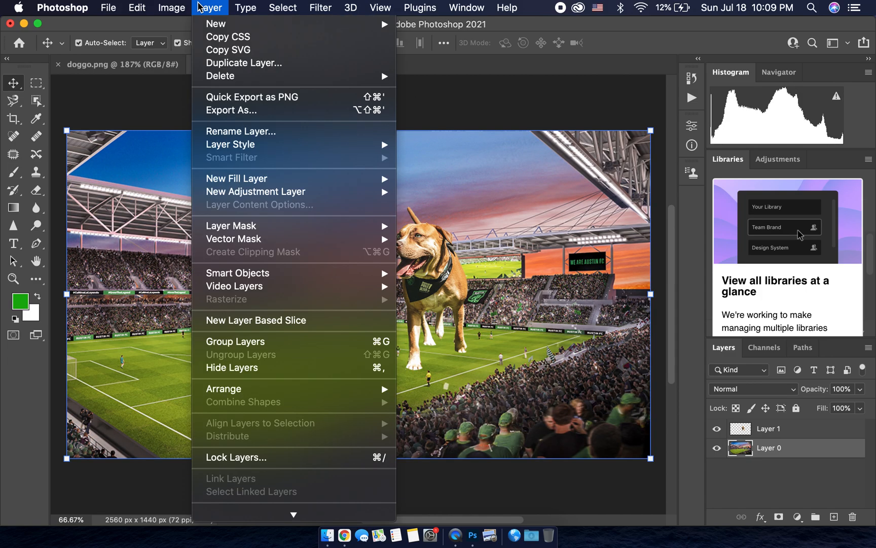
mouse_move(175, 7)
mouse_move(281, 48)
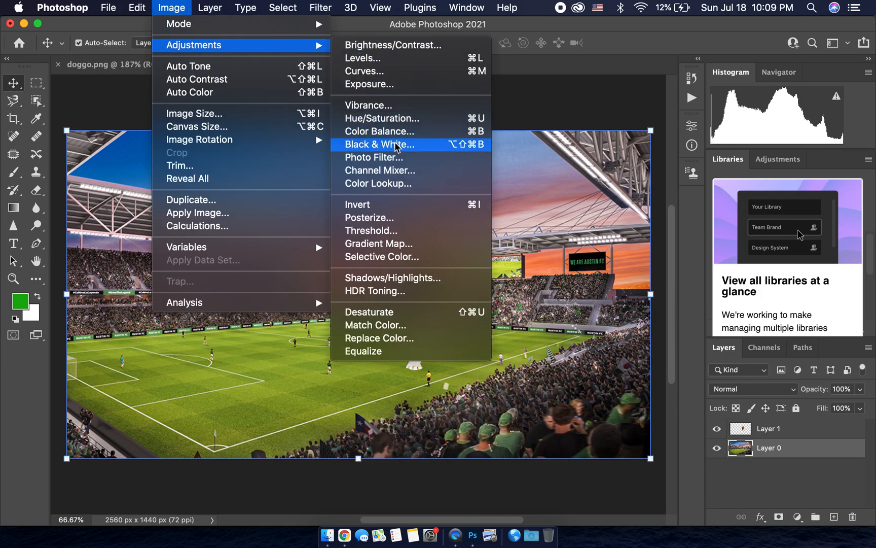
click(369, 217)
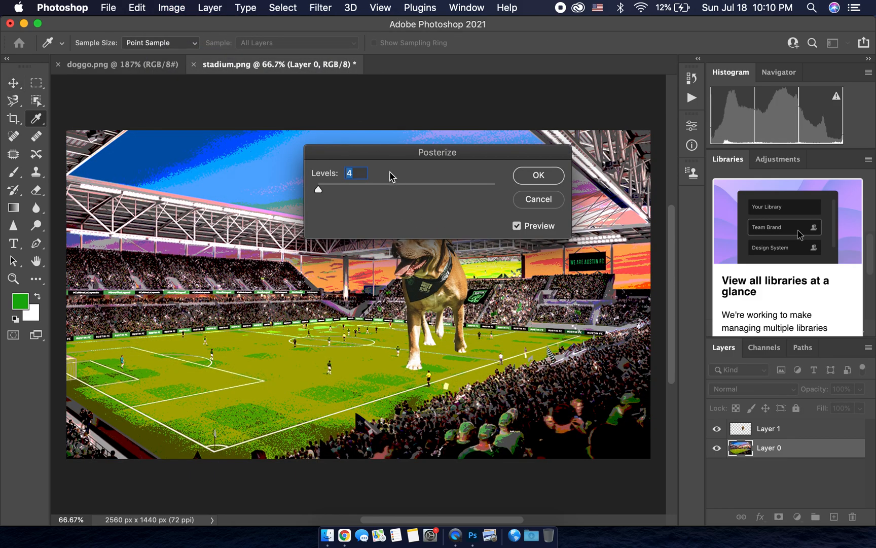
drag(386, 159, 554, 49)
mouse_move(486, 80)
mouse_down()
mouse_move(567, 80)
mouse_move(488, 78)
mouse_up()
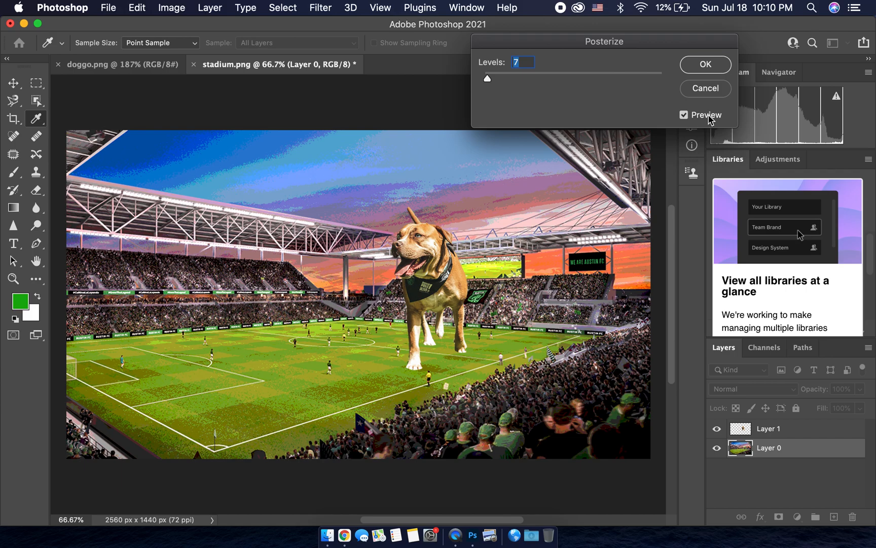
click(706, 89)
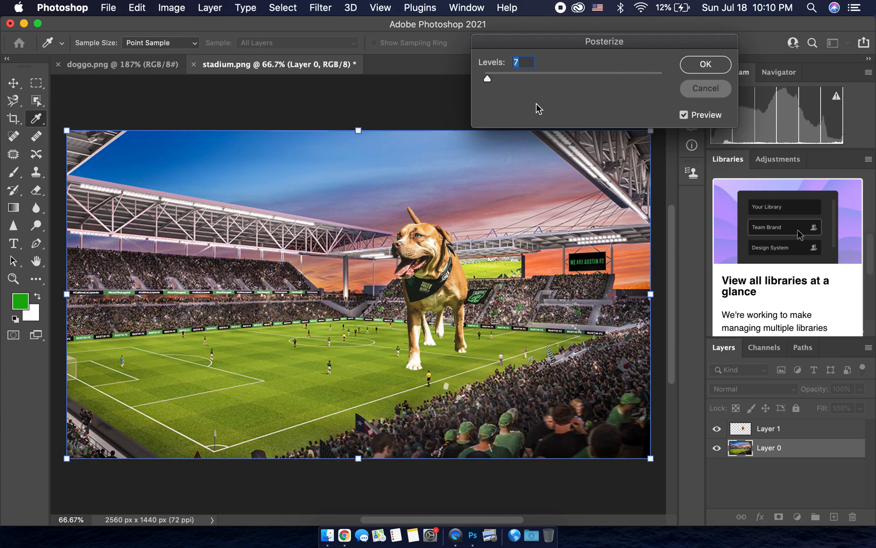
Step: Start a Gradient Map adjustment on the stadium layer and expand the Pastels group of gradient presets
click(194, 13)
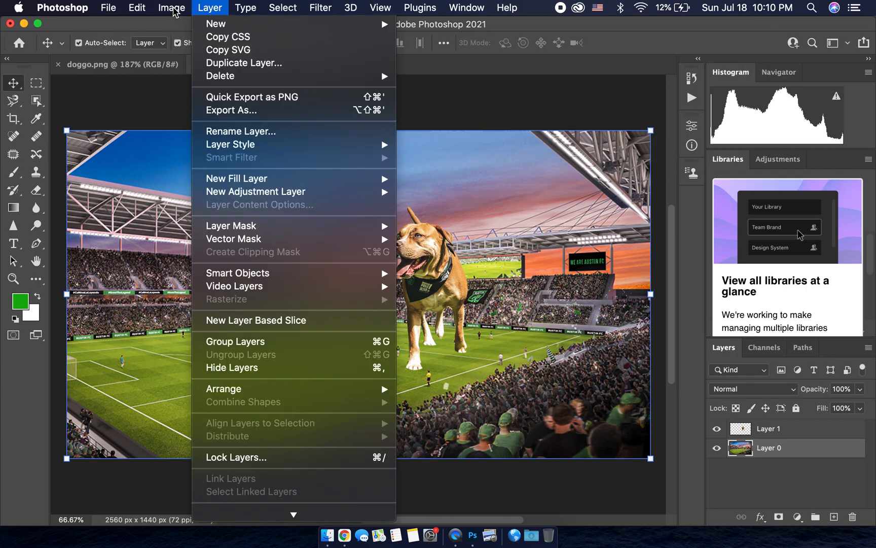
mouse_move(174, 10)
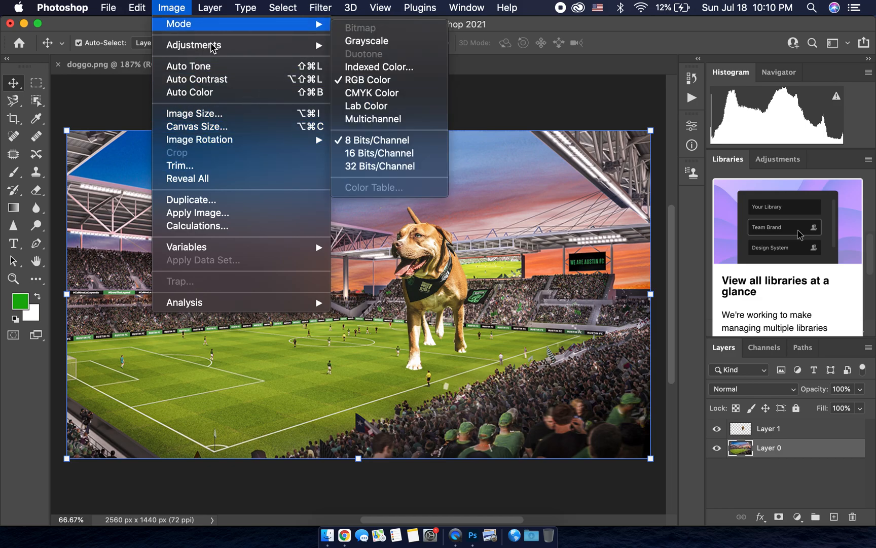
mouse_move(215, 44)
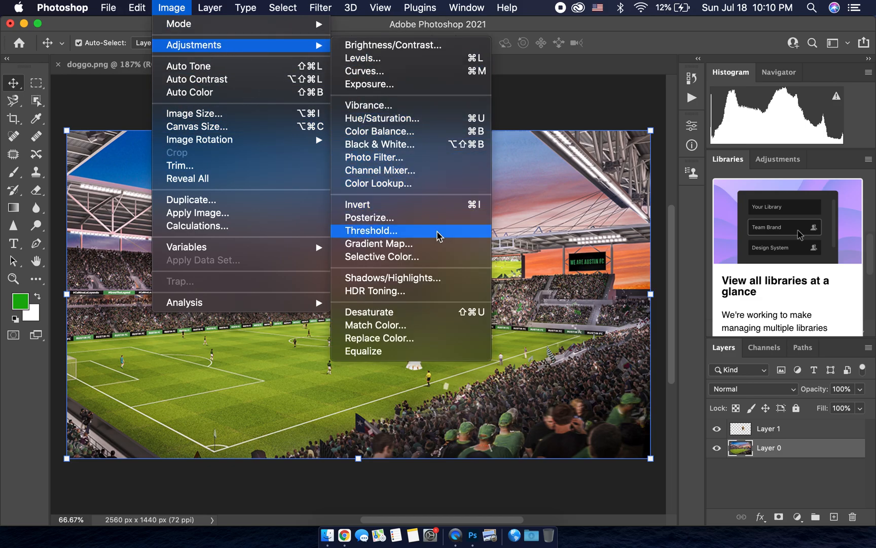
click(441, 243)
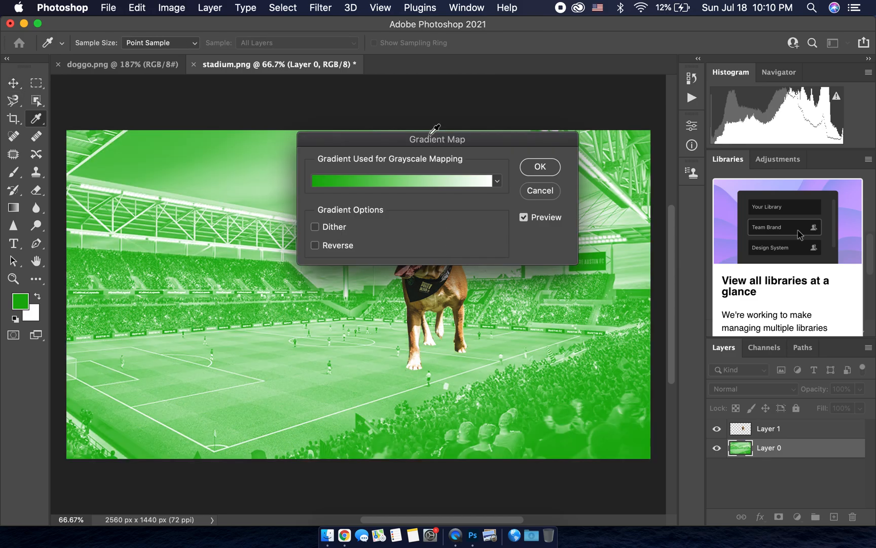
drag(430, 134, 590, 19)
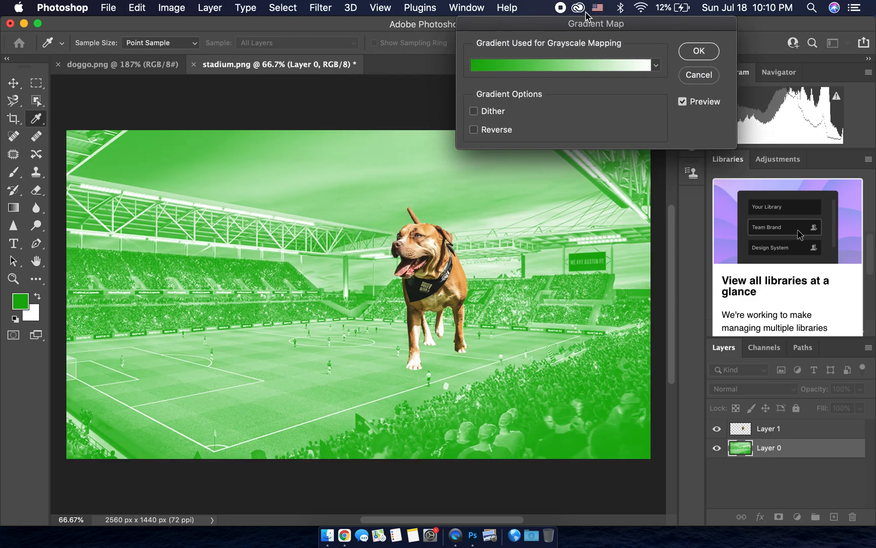
click(655, 70)
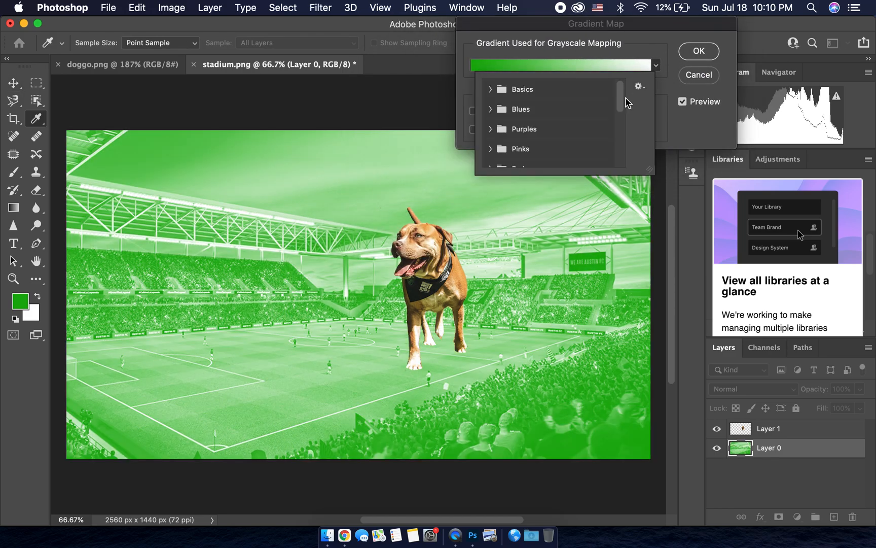
drag(620, 92, 634, 172)
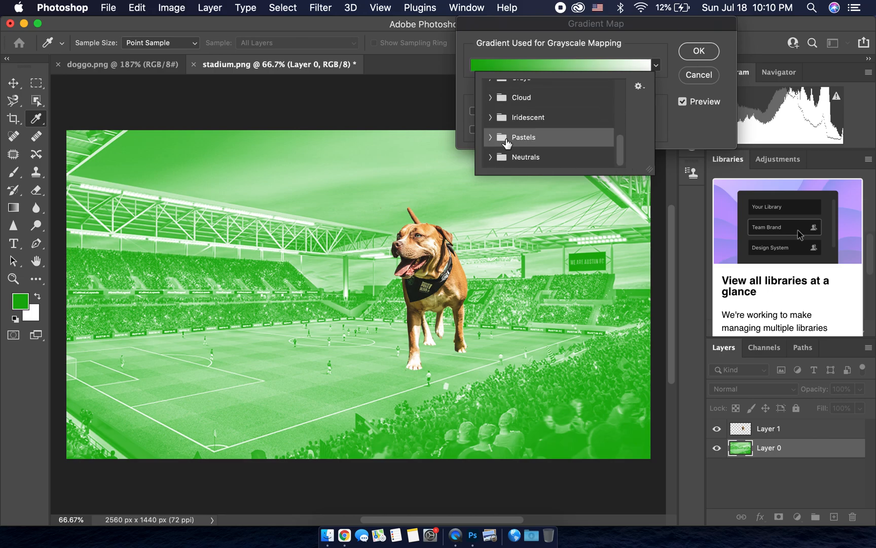
click(489, 139)
drag(622, 142, 622, 165)
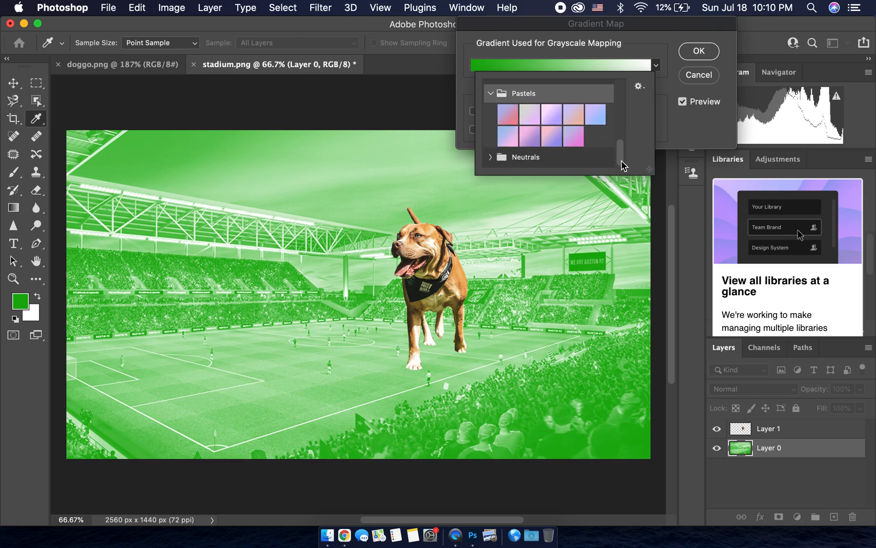
Step: Preview several Pastels presets for the gradient map on the stadium layer, ending with the light pink-to-violet gradient
click(572, 115)
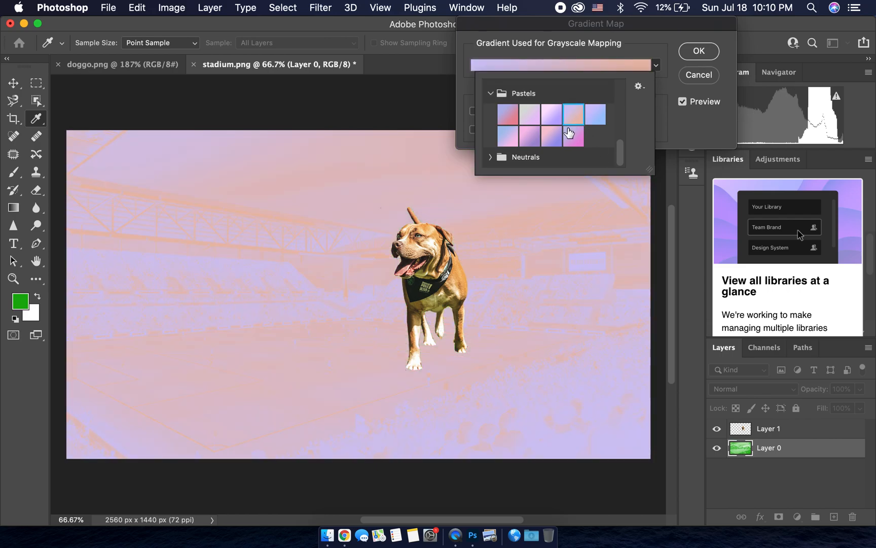
click(569, 133)
click(551, 132)
click(528, 125)
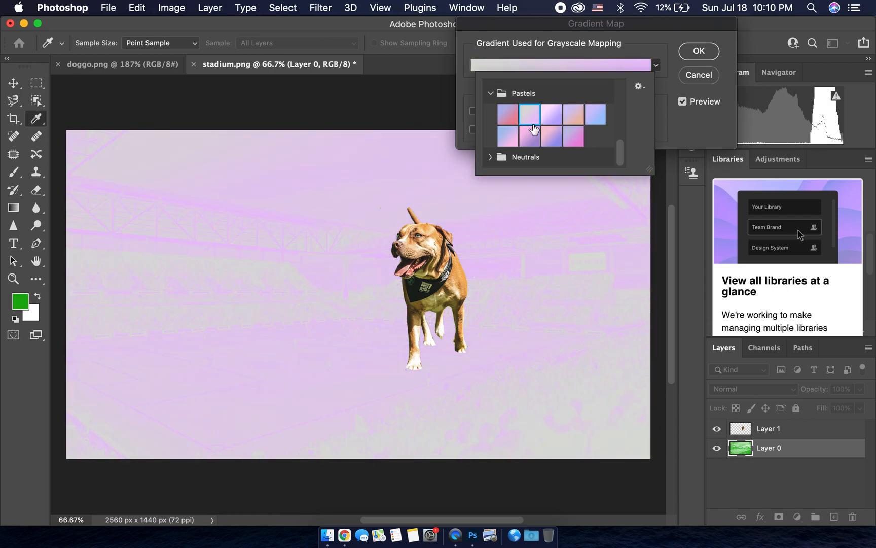
click(551, 134)
click(571, 140)
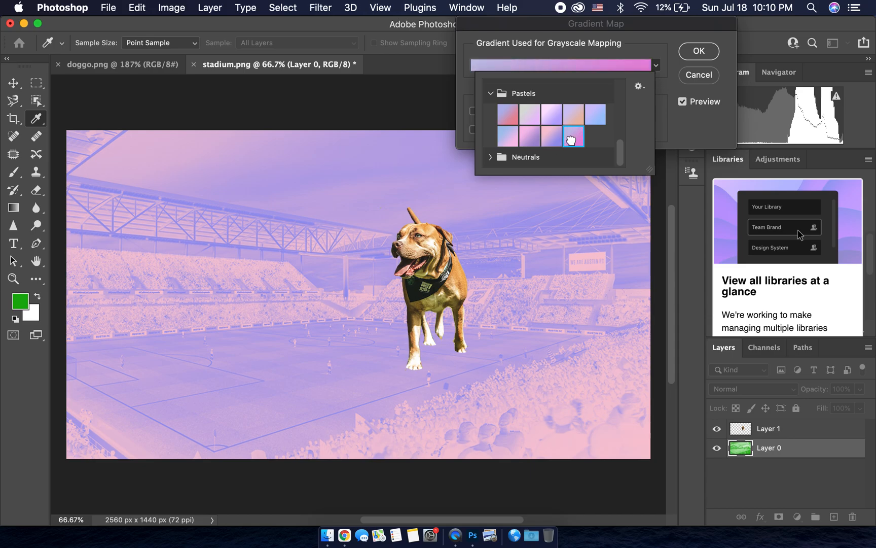
click(527, 137)
click(510, 138)
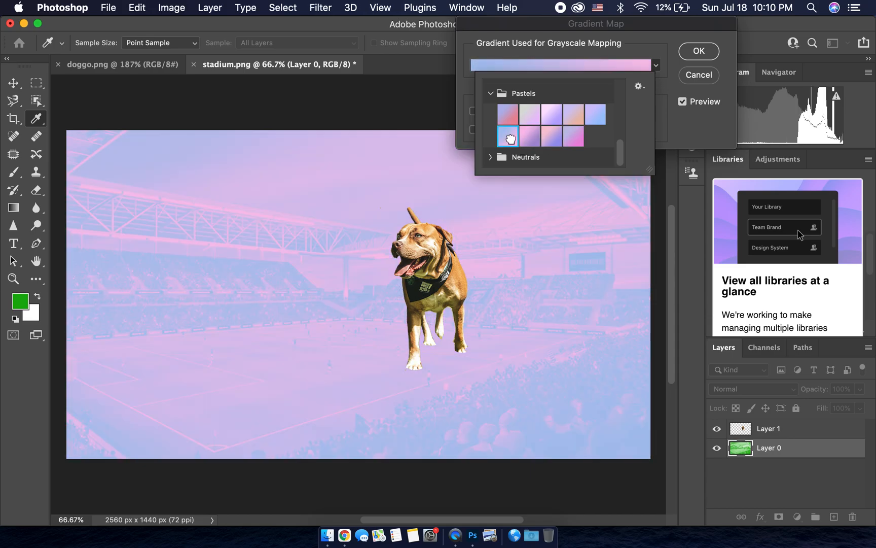
click(528, 135)
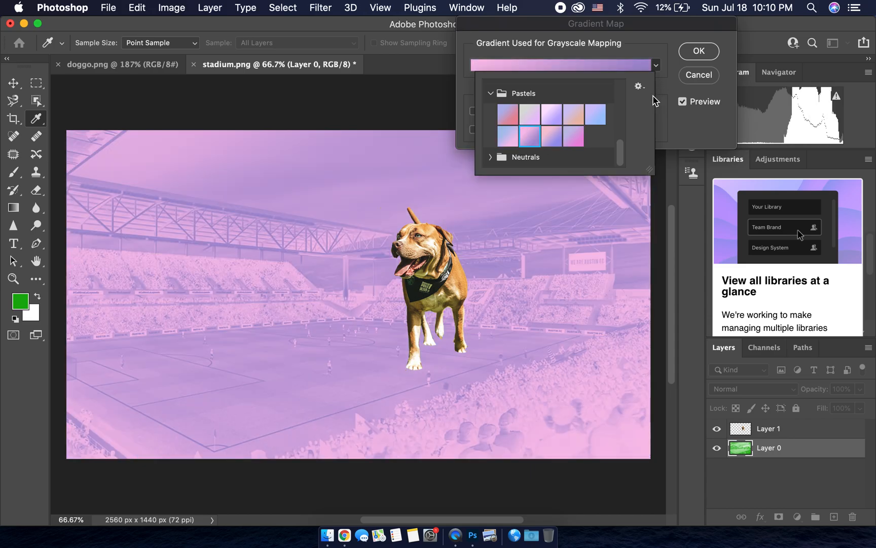
click(593, 114)
click(561, 110)
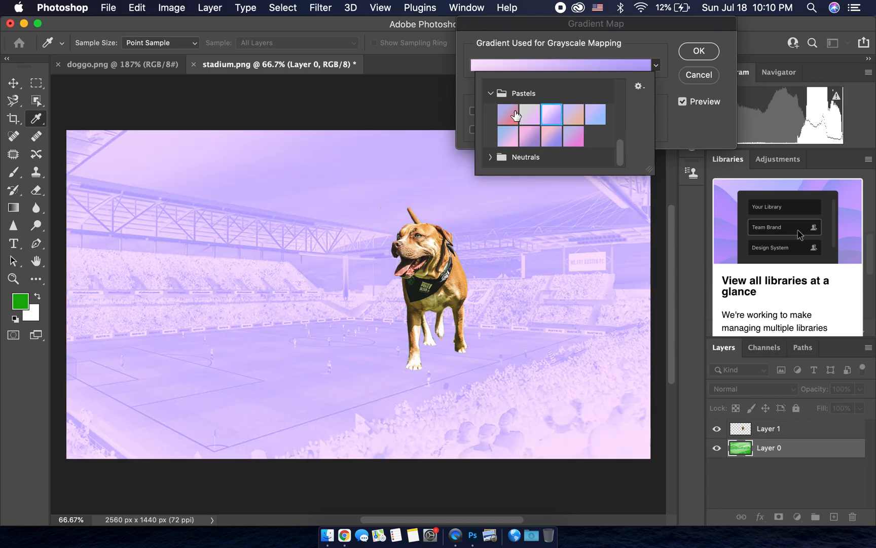
click(490, 93)
click(677, 98)
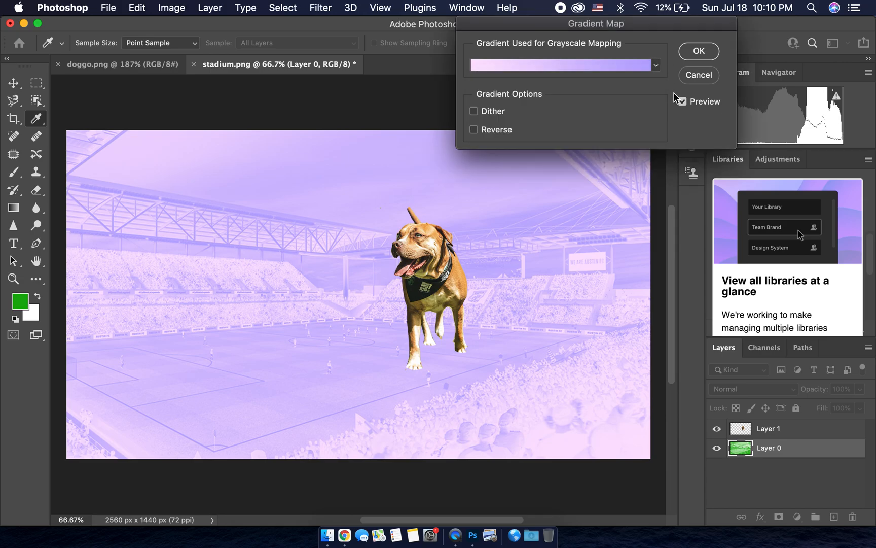
Step: Try reversing the gradient direction on the stadium layer, and cancel the Gradient Map adjustment
click(506, 130)
click(507, 133)
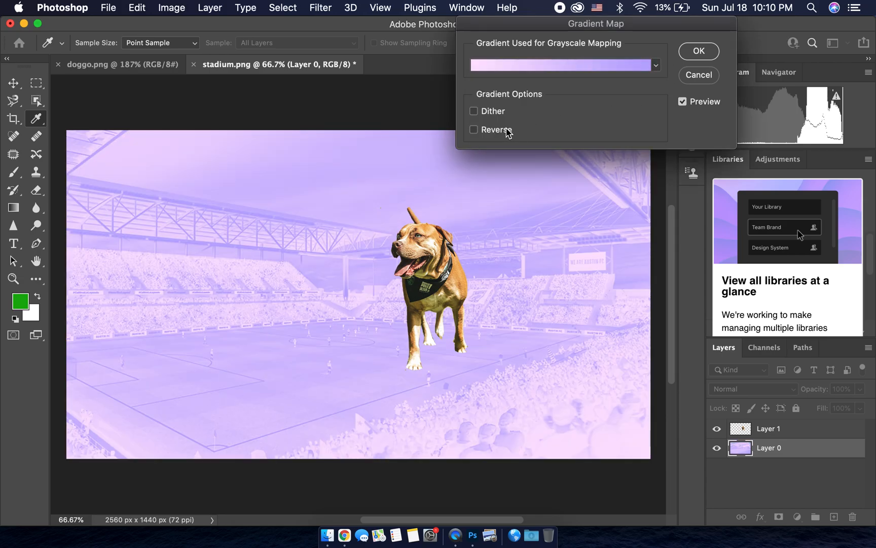
click(508, 132)
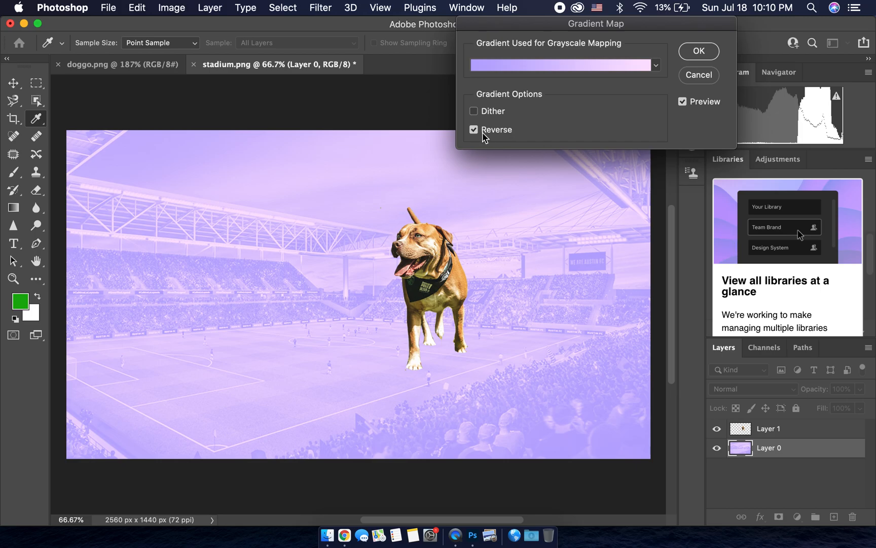
click(703, 76)
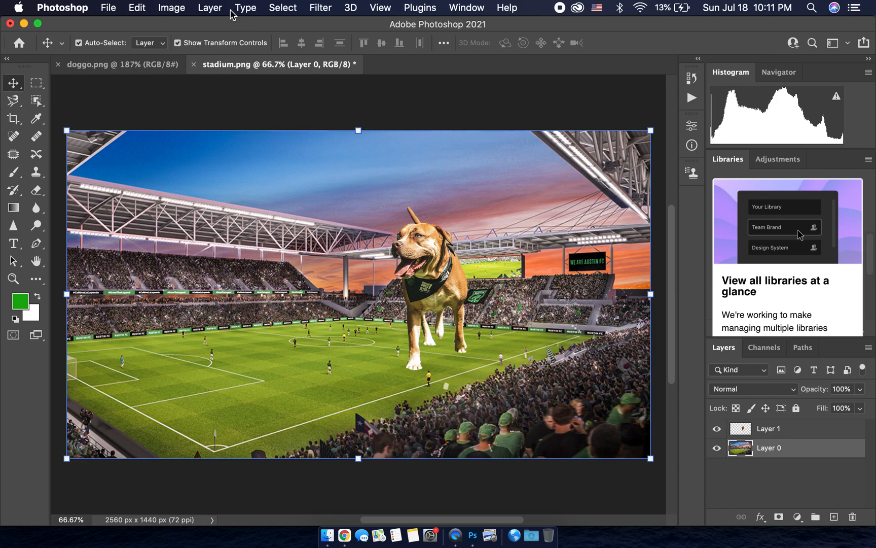
Step: Try desaturating the stadium layer, and undo the desaturation
click(172, 7)
mouse_move(211, 45)
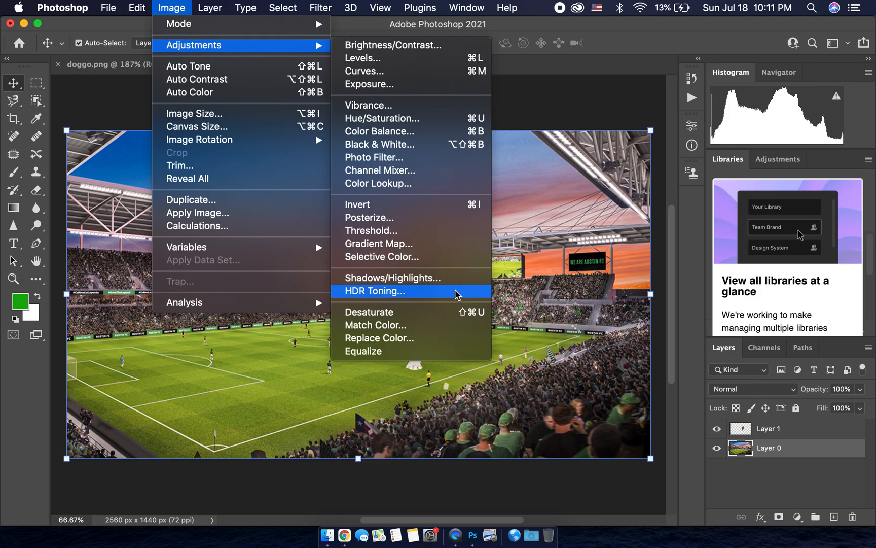
click(453, 312)
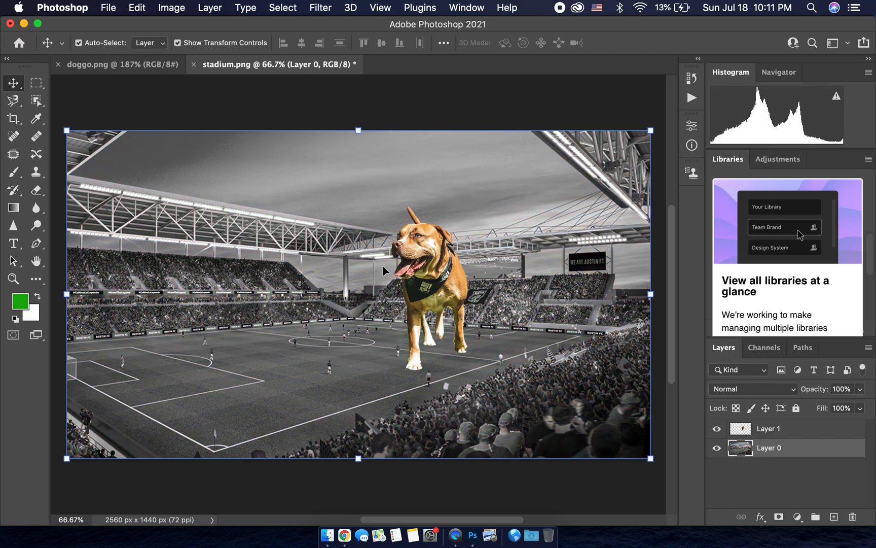
key(super+z)
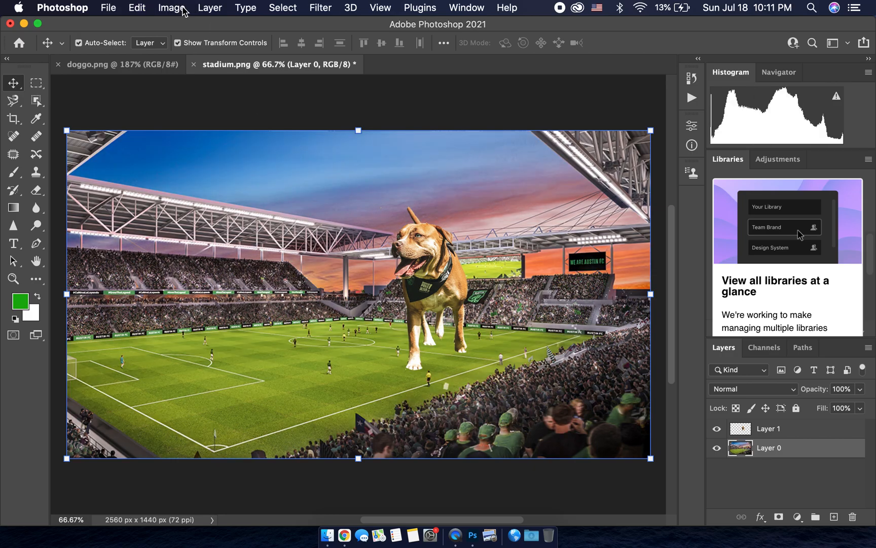
Step: Try a Threshold adjustment with a lowered threshold level on the stadium layer, and cancel it
click(182, 7)
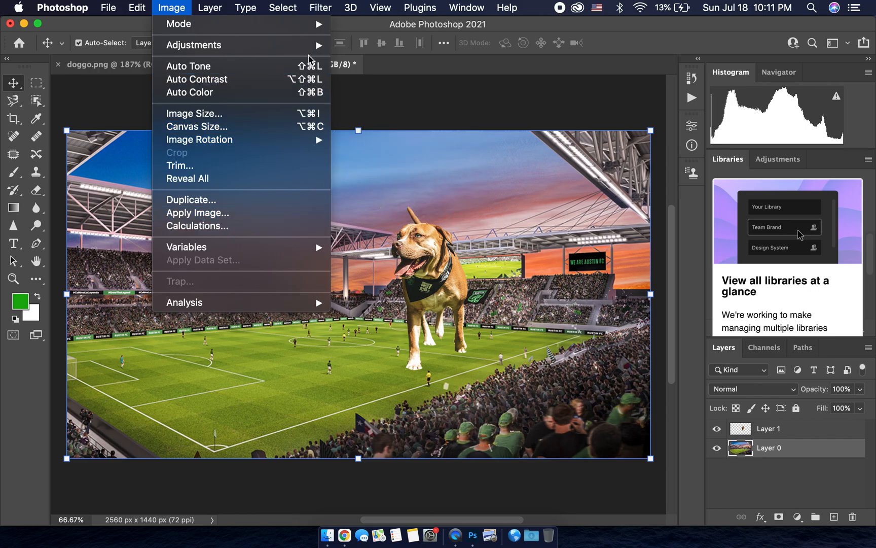
mouse_move(312, 46)
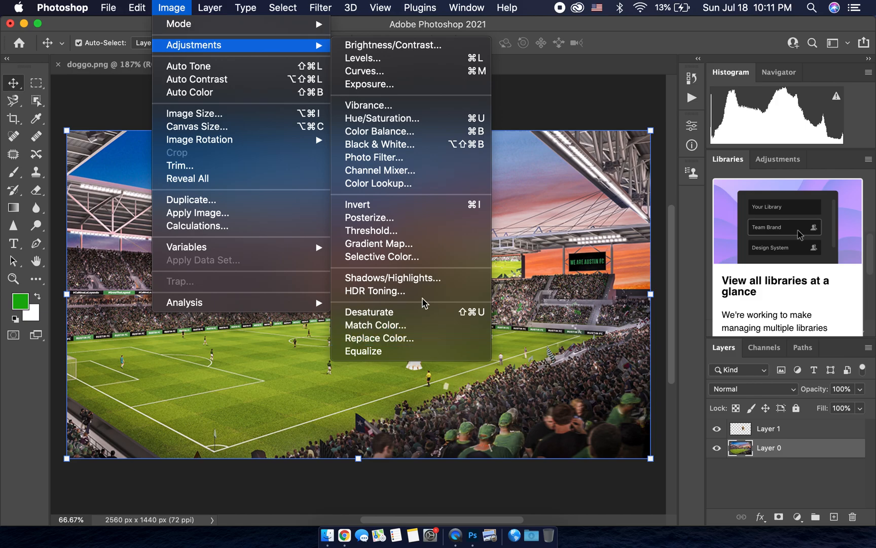
click(419, 237)
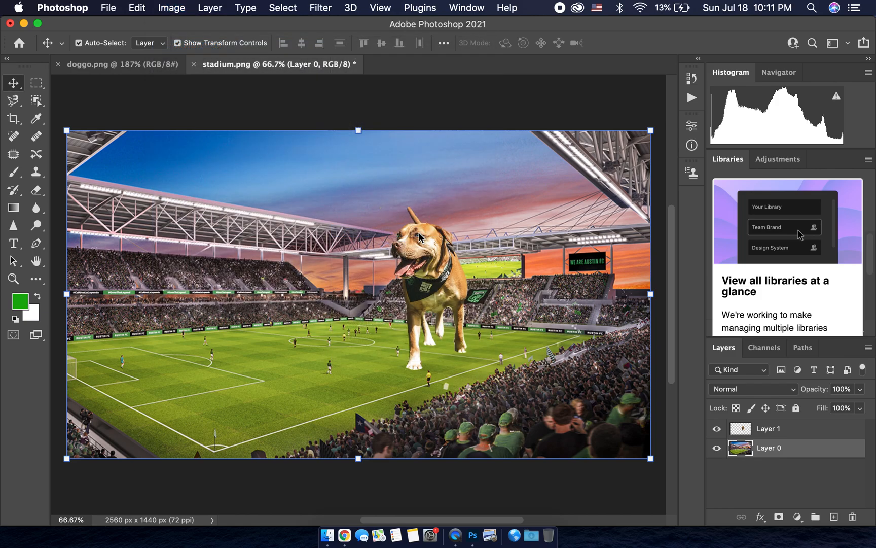
drag(436, 153, 540, 66)
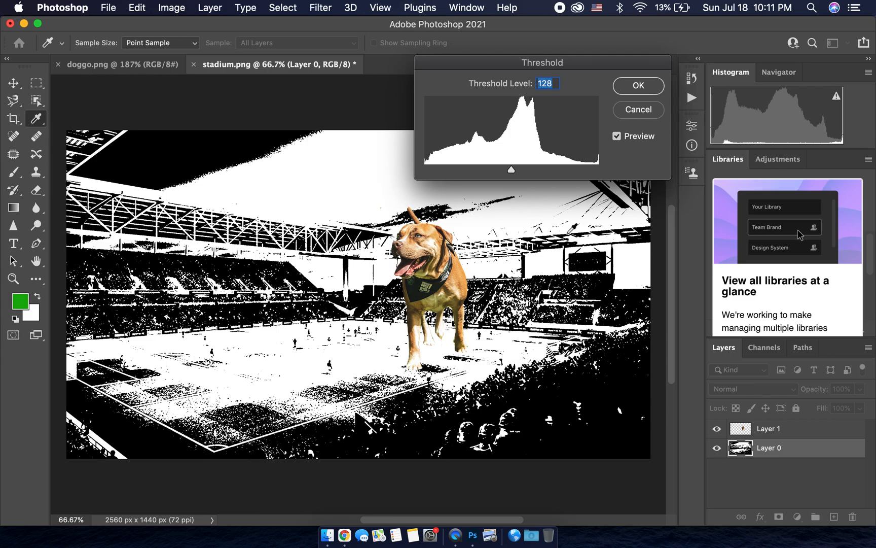
drag(512, 172, 457, 172)
click(637, 110)
Step: Start a free transform on the stadium layer
key(v)
key(super+t)
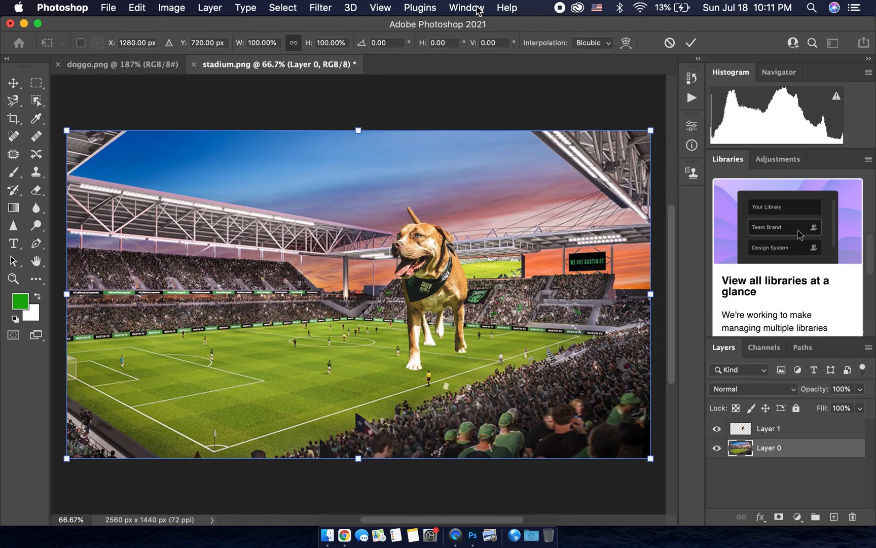
click(172, 8)
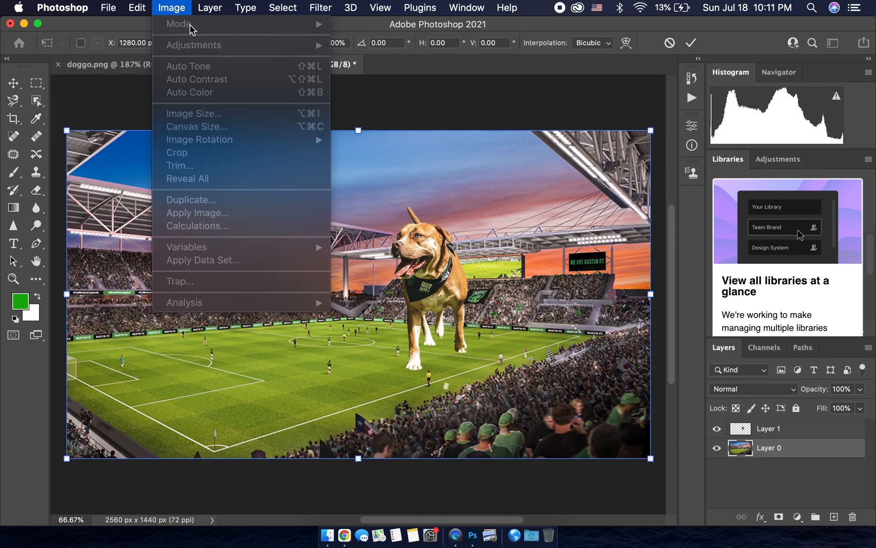
click(445, 106)
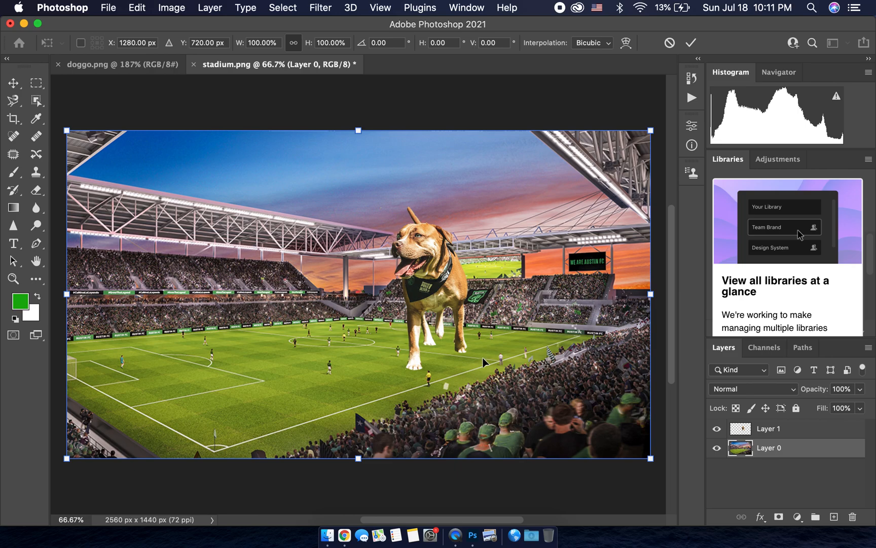